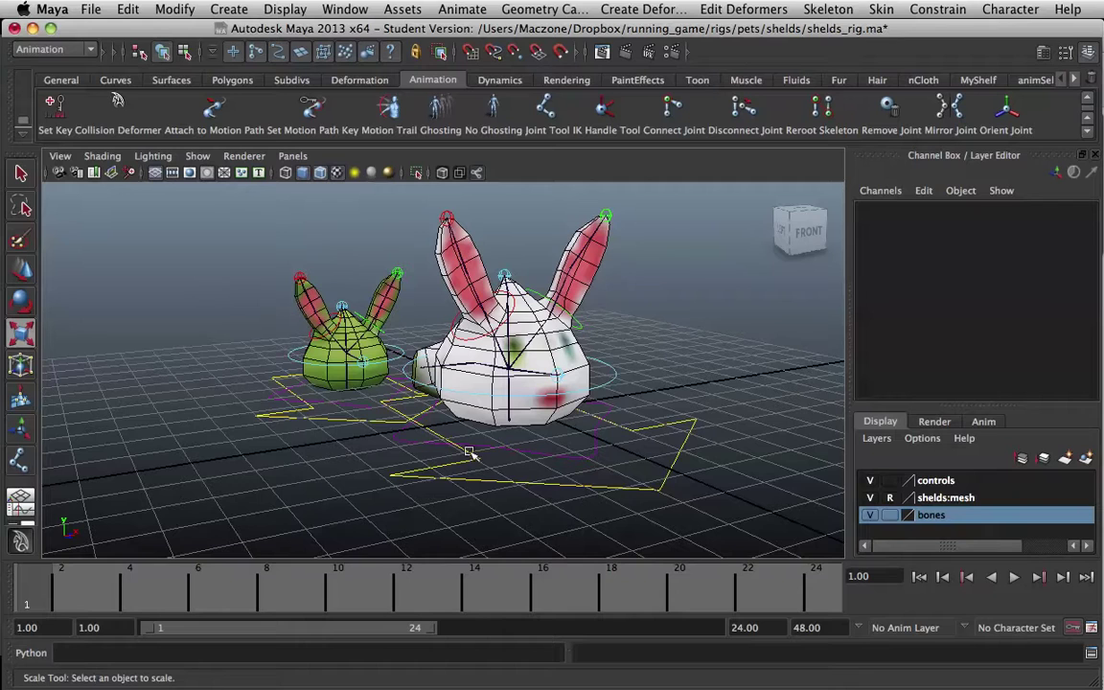
Step: Try scaling the white rabbit's hip control uniformly, and undo the scaling
scroll(503, 442, "up", 4)
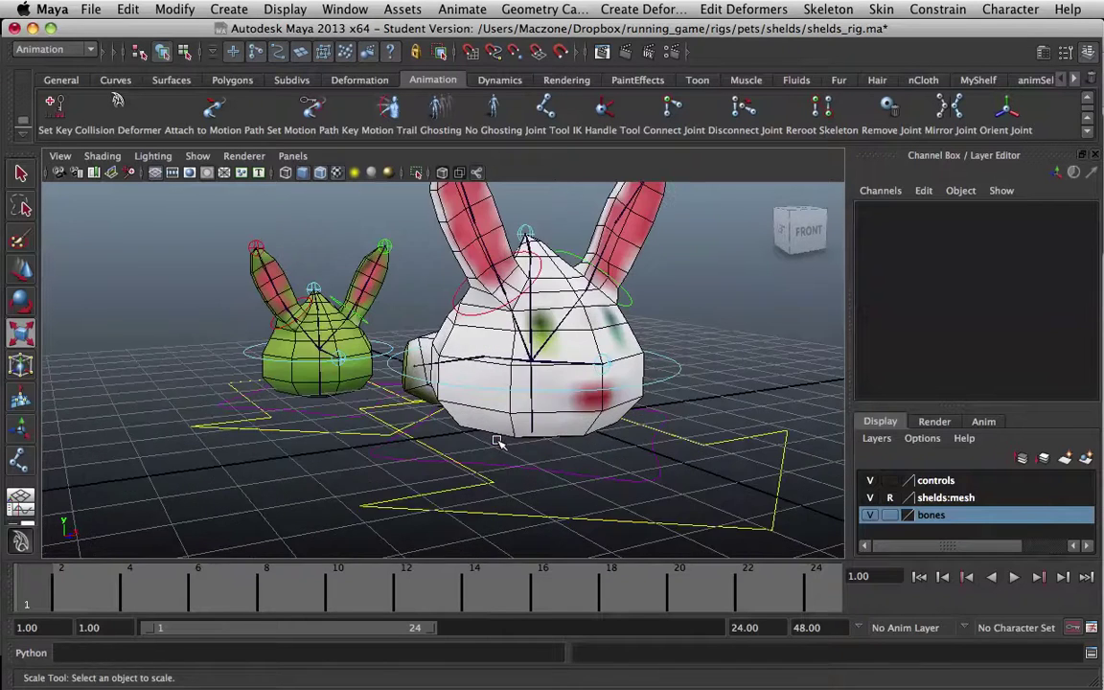
left_click(540, 521)
scroll(540, 520, "down", 3)
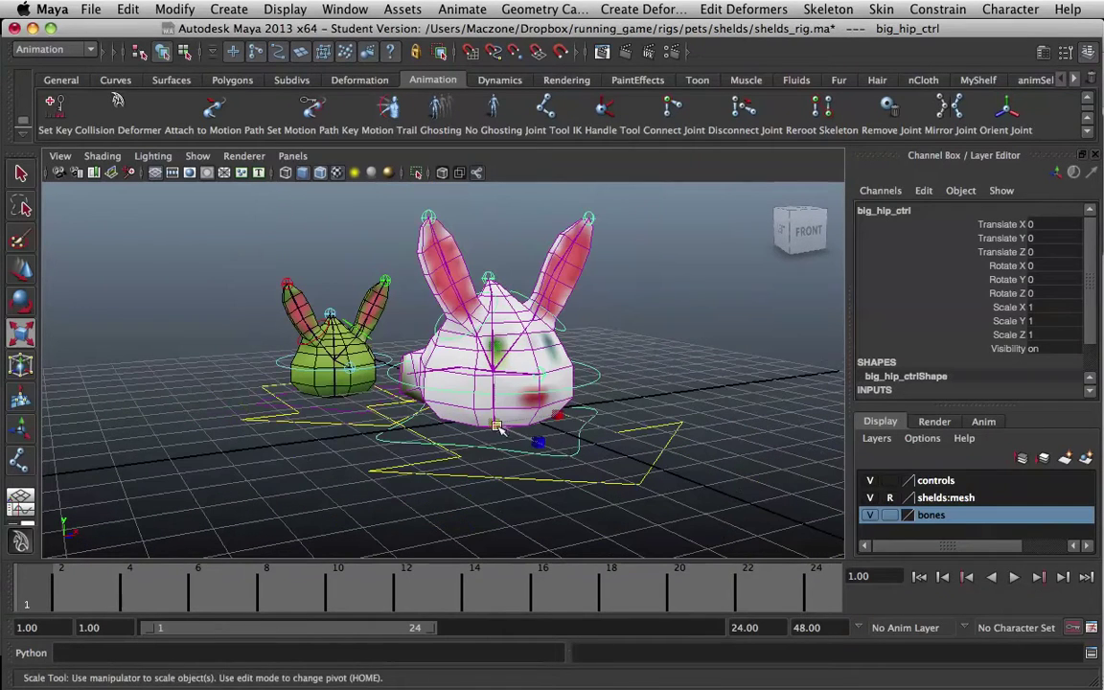
left_click_drag(496, 424, 525, 436)
key("super+z")
left_click(619, 394)
left_click_drag(470, 407, 536, 438, "alt")
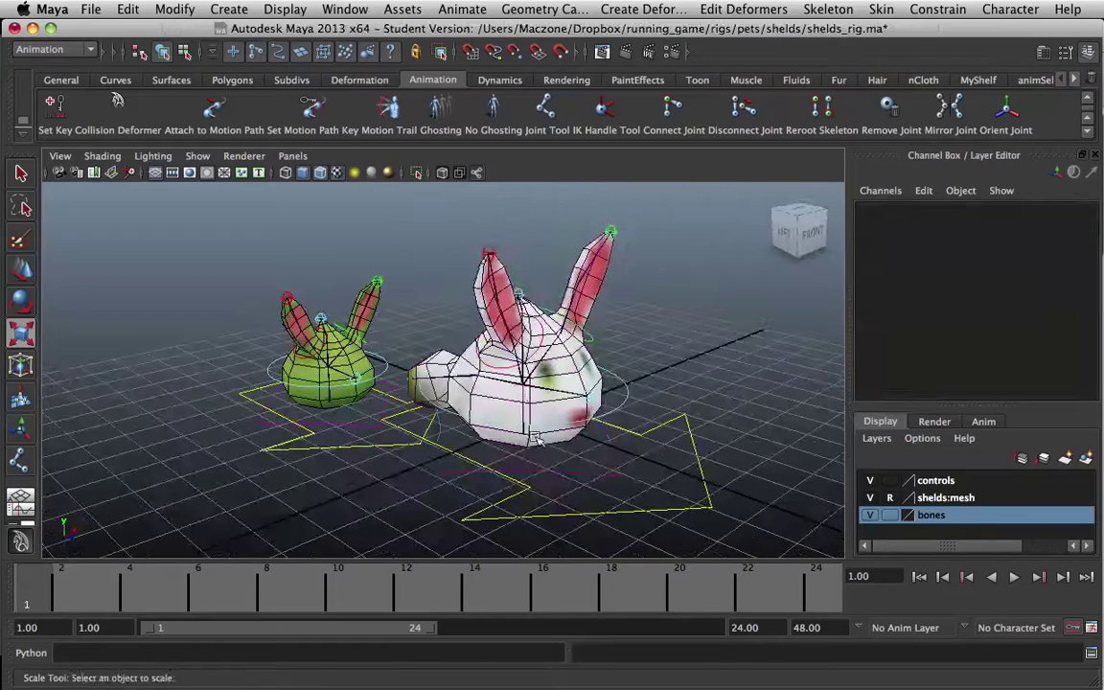
Step: Try squashing the white rabbit's hip control to Scale Y 0.805, and undo it
left_click(556, 475)
mouse_move(528, 353)
left_mouse_down()
mouse_move(529, 385)
mouse_move(530, 374)
left_mouse_up()
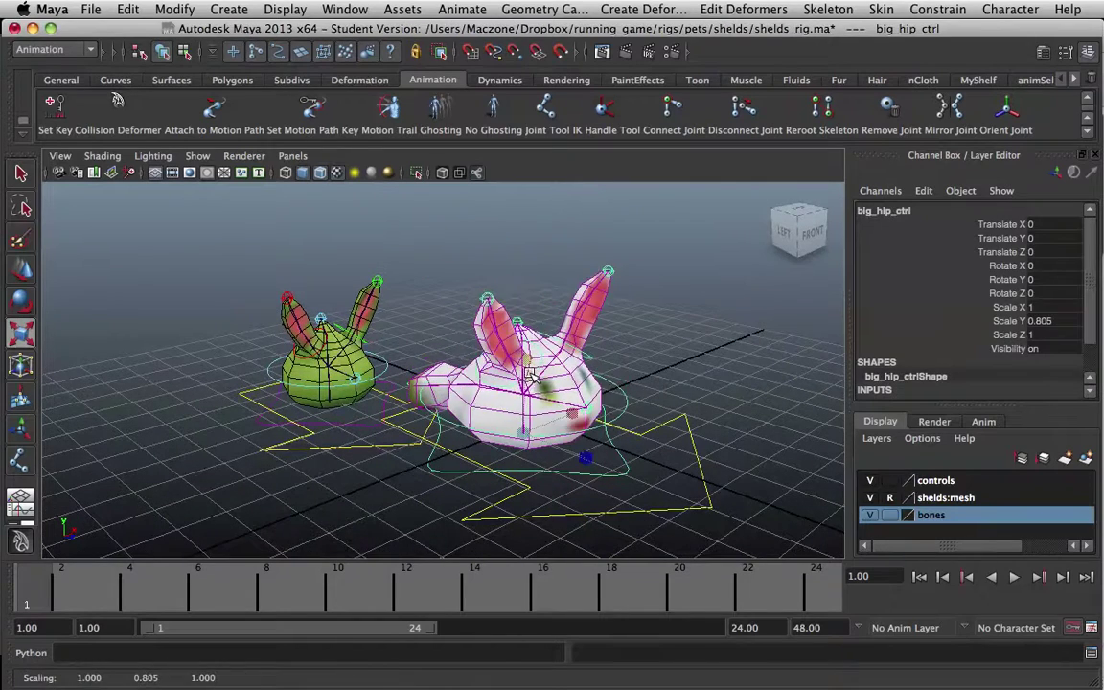
key("z")
key("z")
key("z")
key("z")
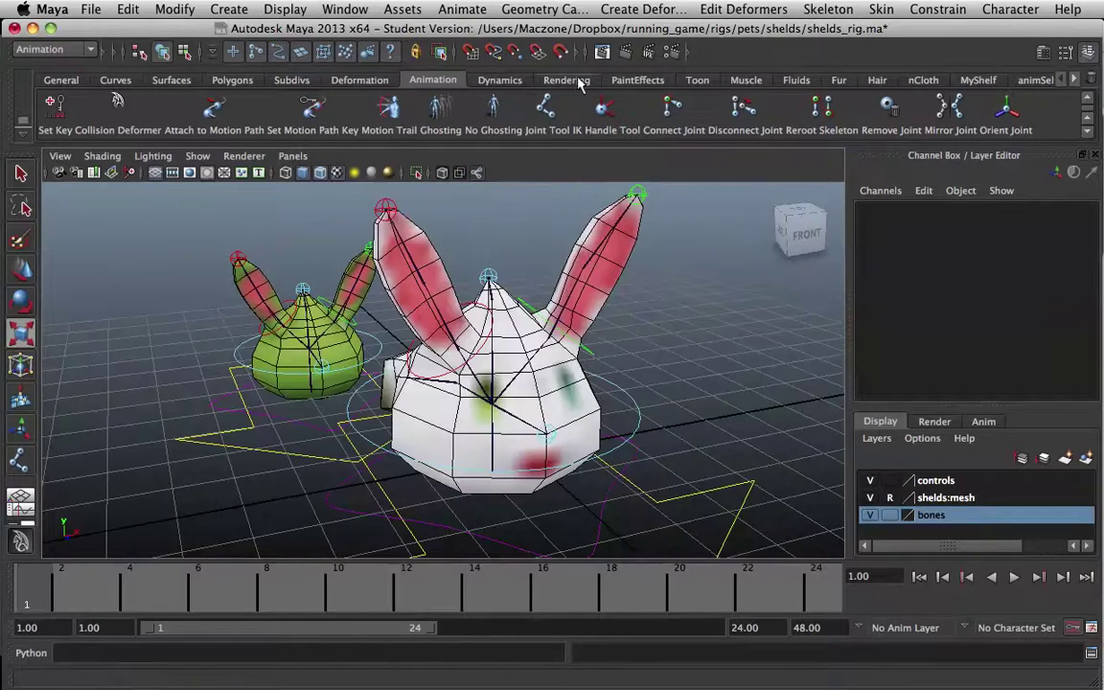
Step: Render the current frame to preview both rabbits, and close the render
left_click(561, 51)
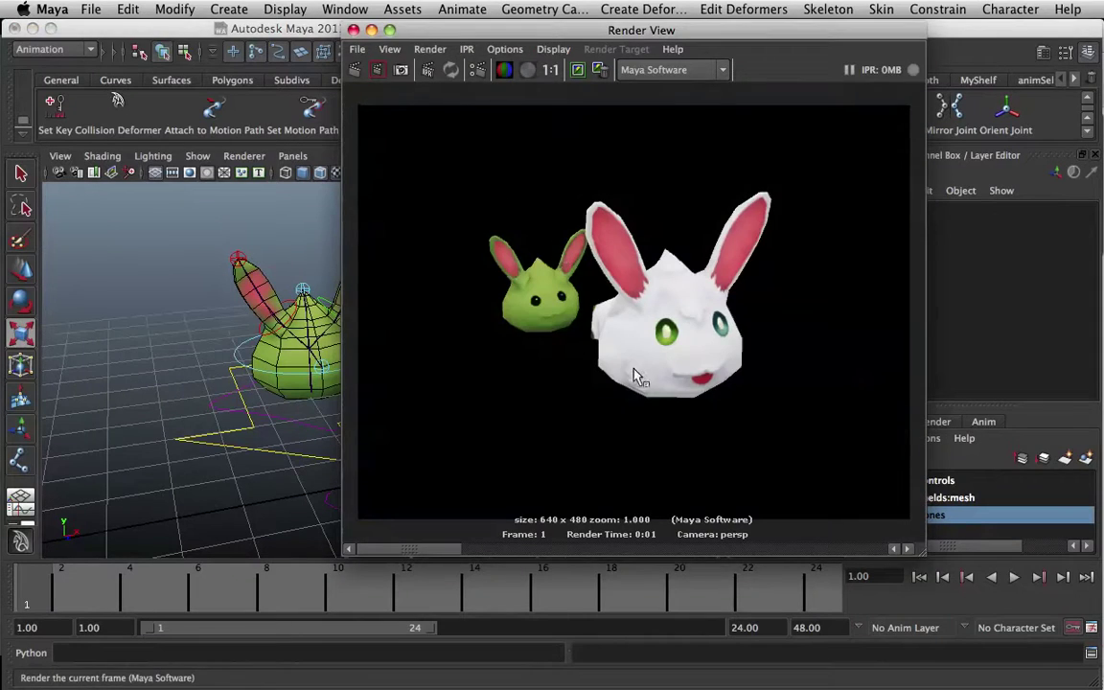
left_click(353, 30)
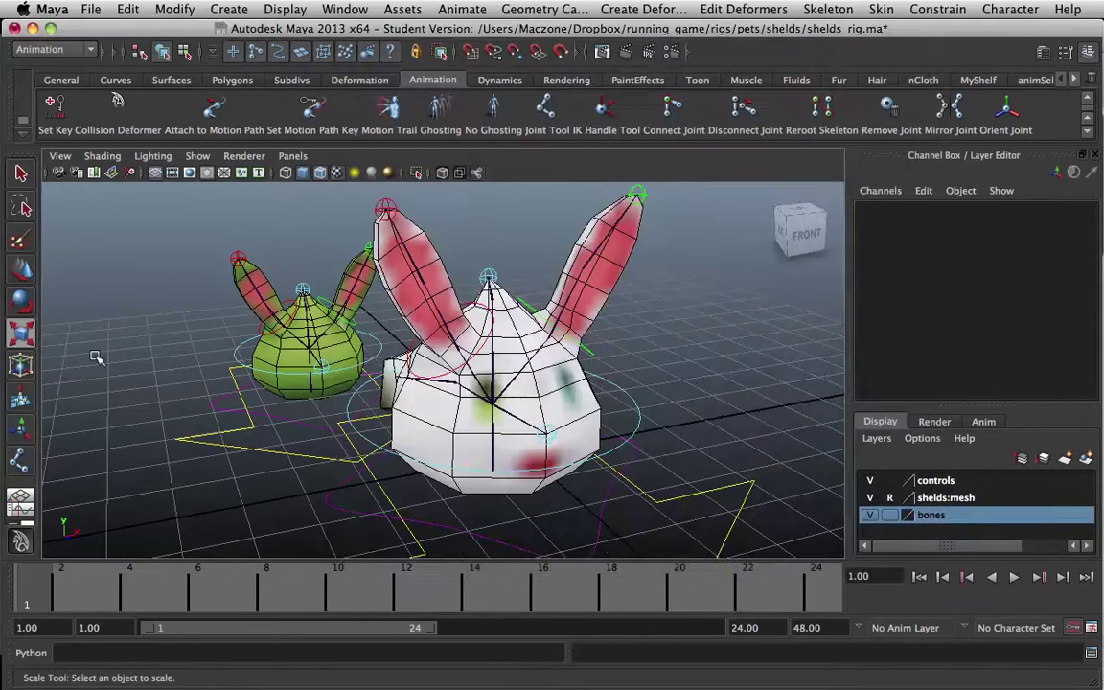
Step: Frame the green rabbit's hip control, try scaling it uniformly by 1.290, and undo the scaling
left_click(273, 412)
key("f")
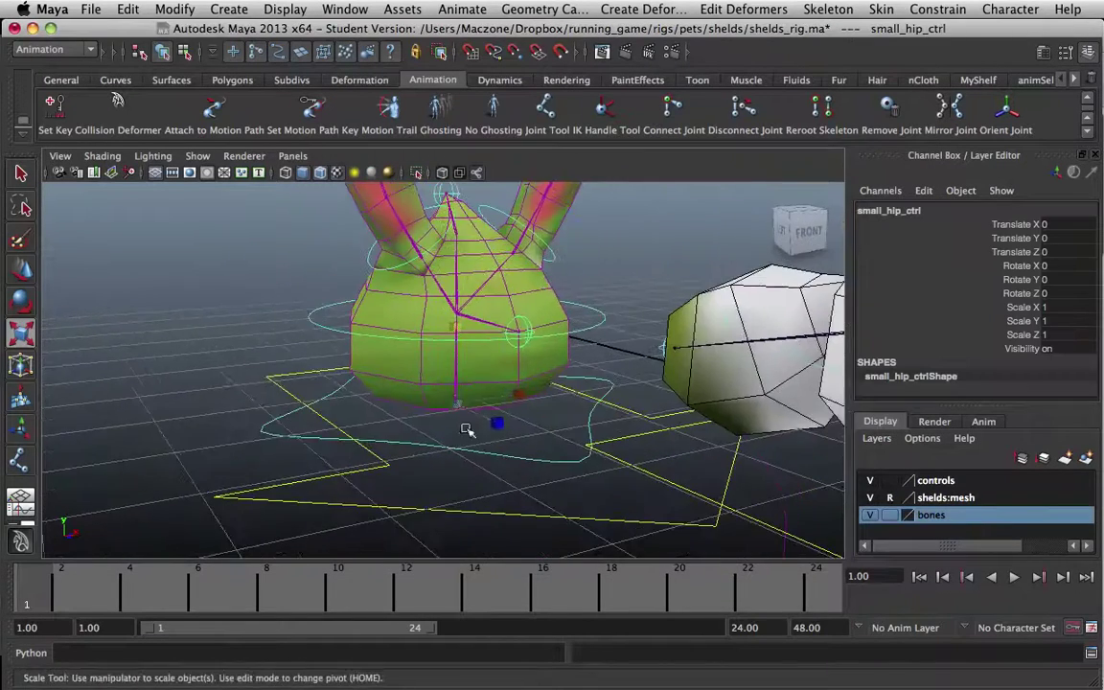
left_click_drag(458, 399, 586, 412)
key("super+z")
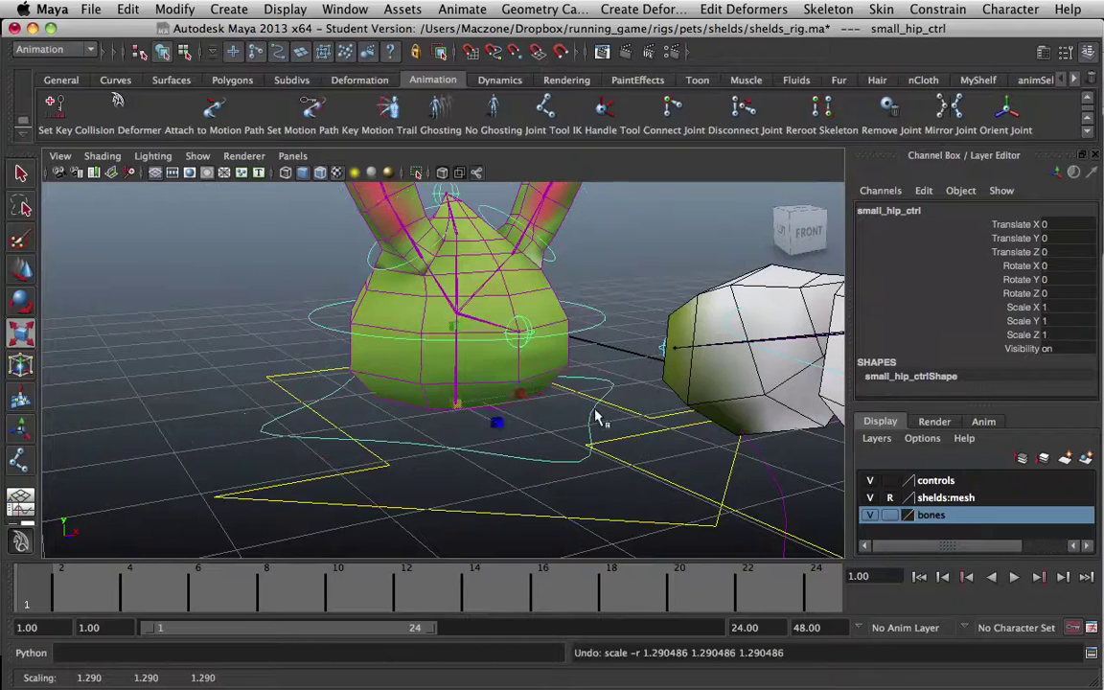
left_click(230, 389)
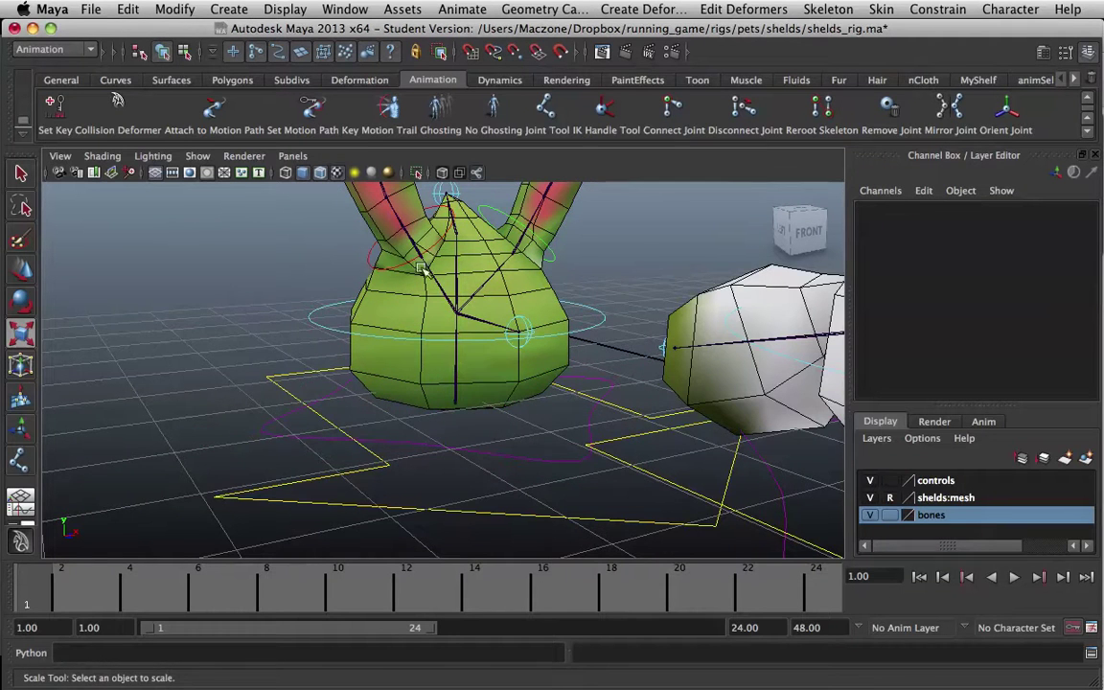
Step: In wireframe display, apply a Scale constraint from the green rabbit's hip control to its hips joint
middle_click_drag(423, 269, 478, 382, "alt")
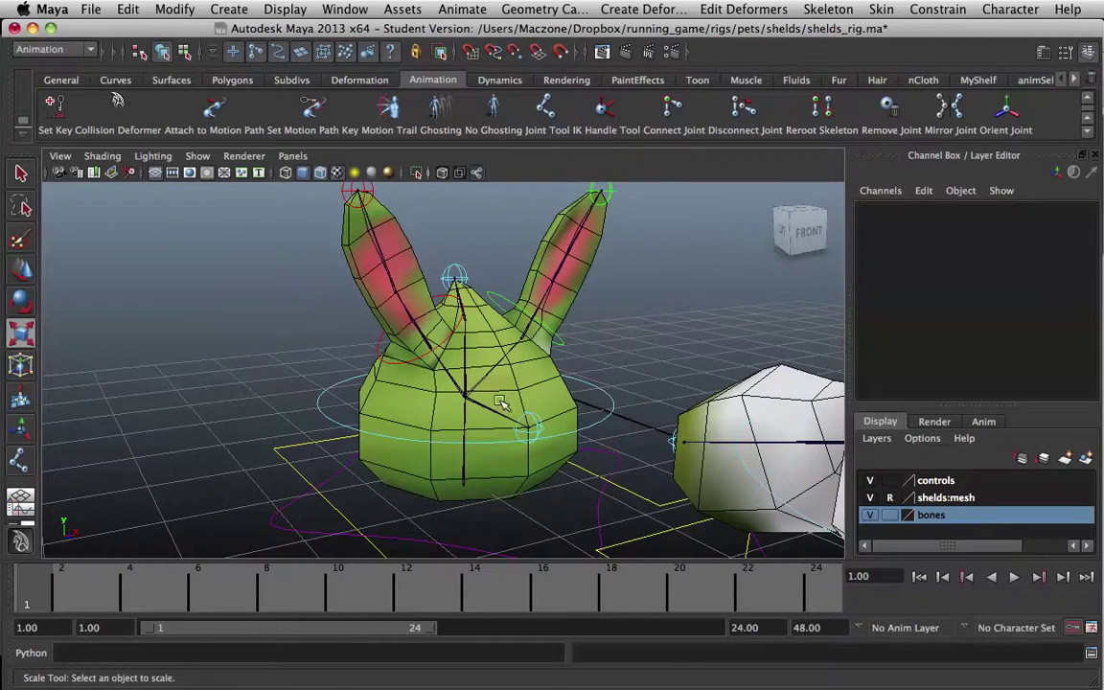
key("4")
left_click(467, 526)
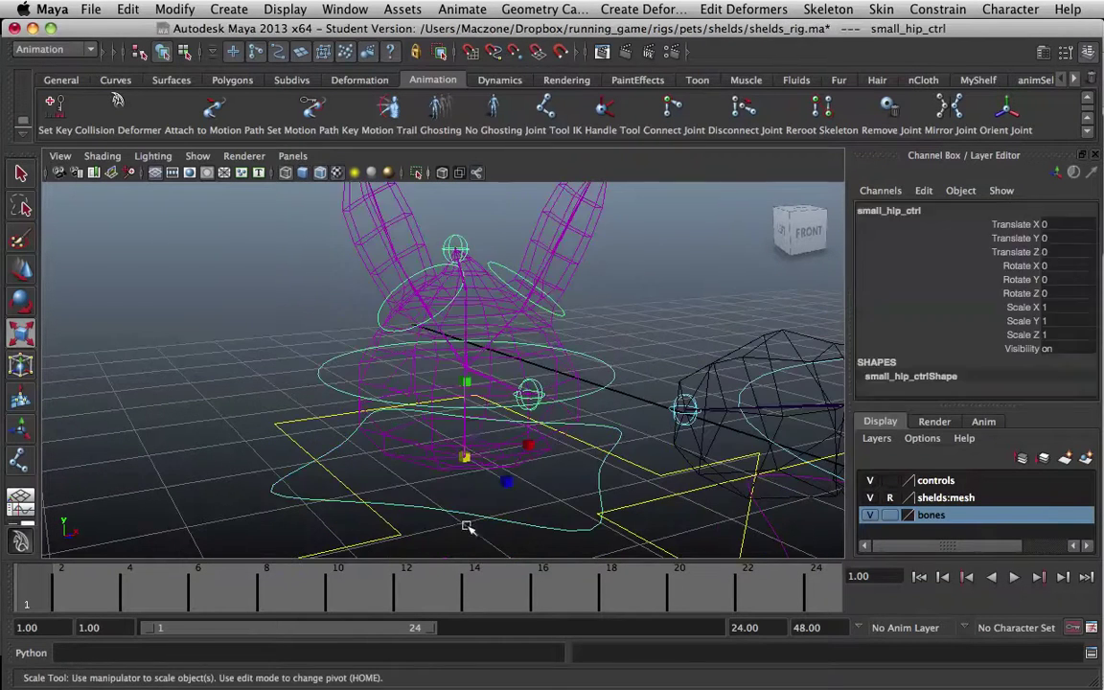
left_click(464, 426, "shift")
left_click(939, 9)
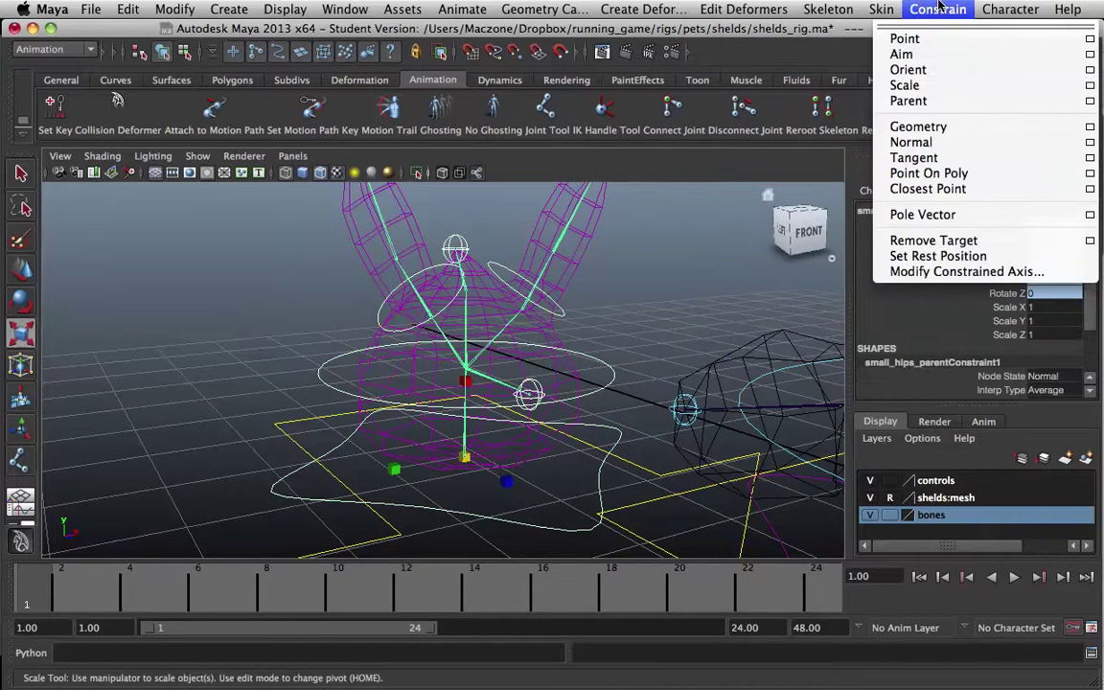
left_click(940, 85)
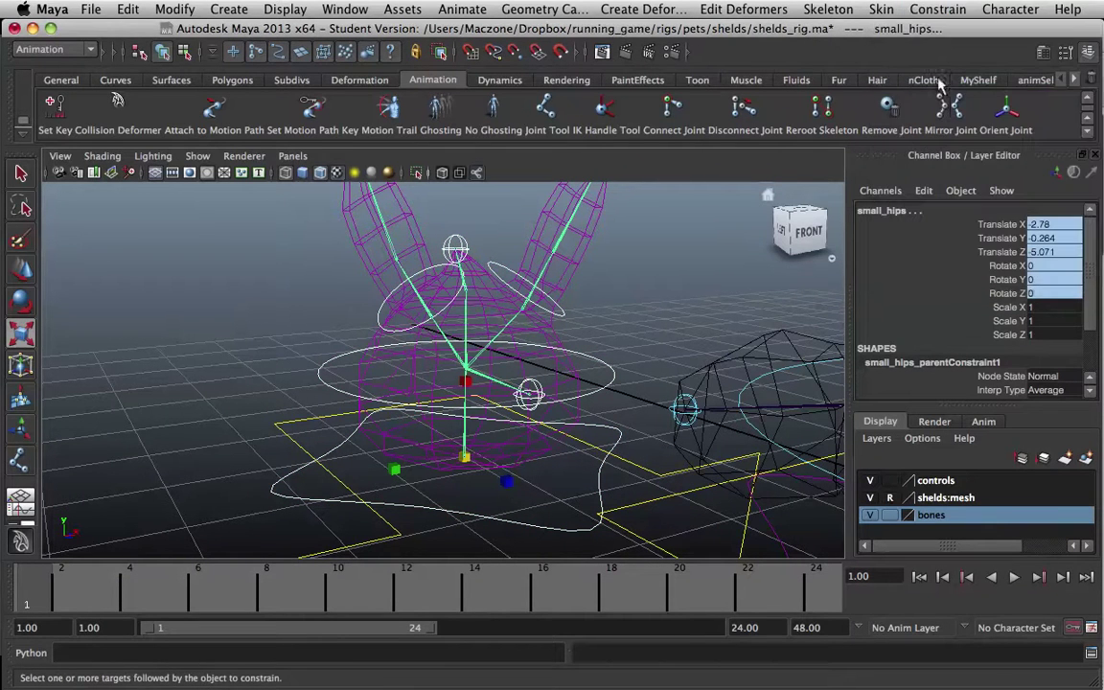
Step: In textured display, test scaling the green rabbit's hip control uniformly by 1.543 and along single axes, and undo the scaling
left_click(456, 529)
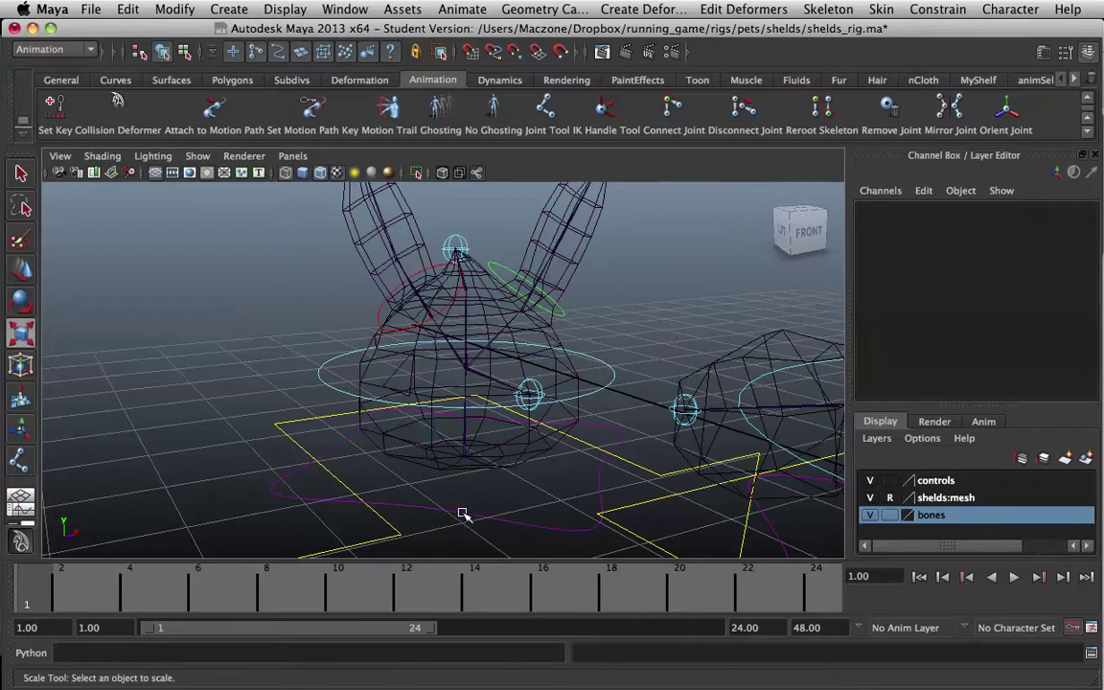
key("6")
left_click(485, 519)
scroll(491, 508, "down", 5)
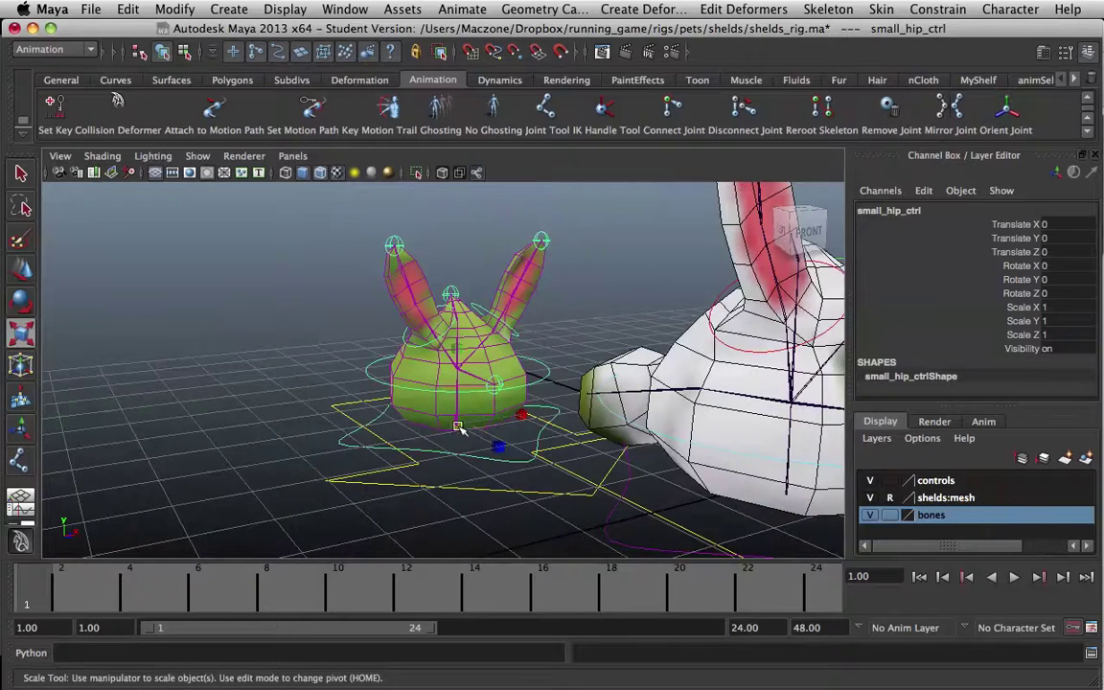
left_click_drag(460, 430, 606, 372)
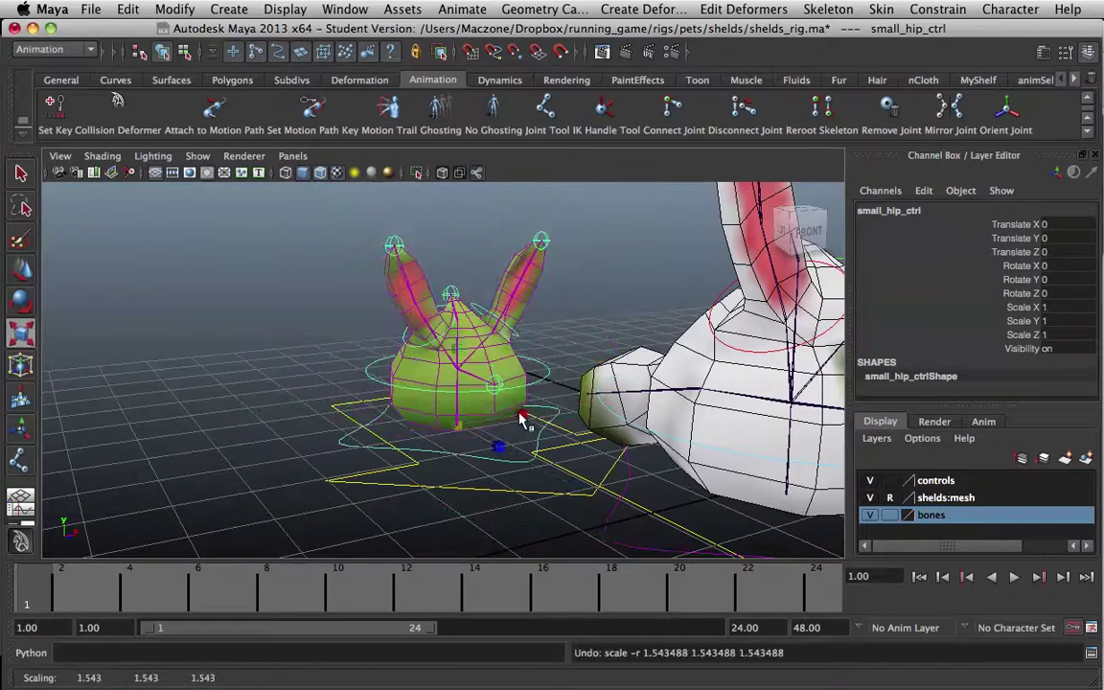
left_click_drag(520, 419, 463, 407)
left_click_drag(460, 356, 488, 344)
key("z")
left_click(216, 420)
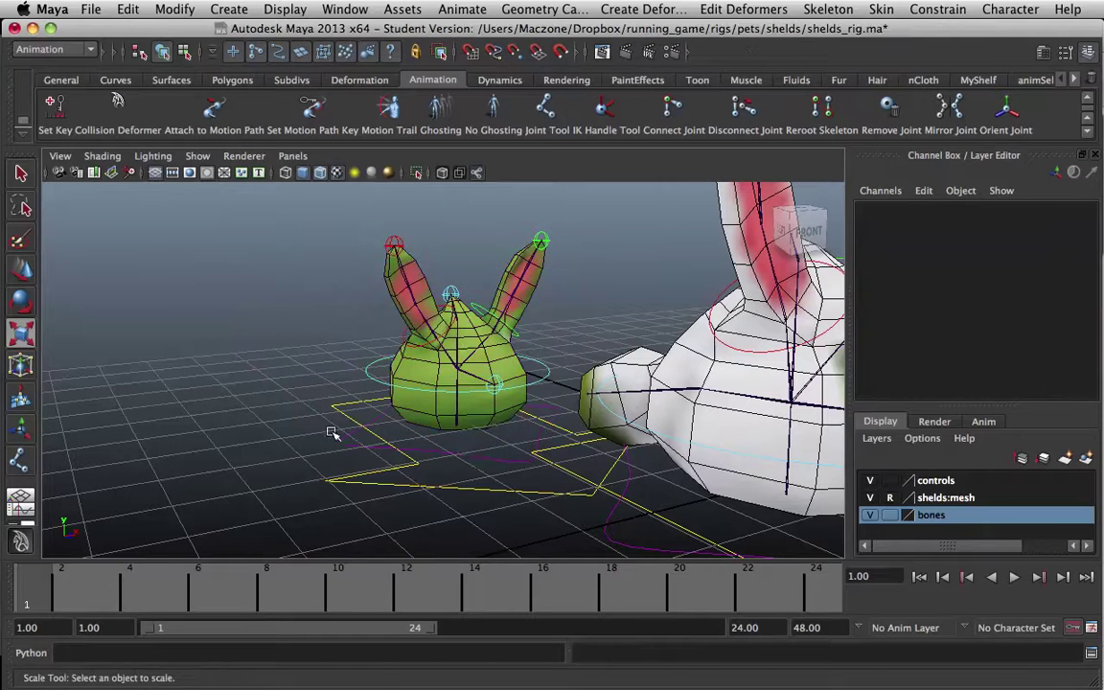
Step: Select the green rabbit's hip control and examine its body mesh and joints up close
left_click(474, 476)
left_click(383, 506)
left_click(520, 452)
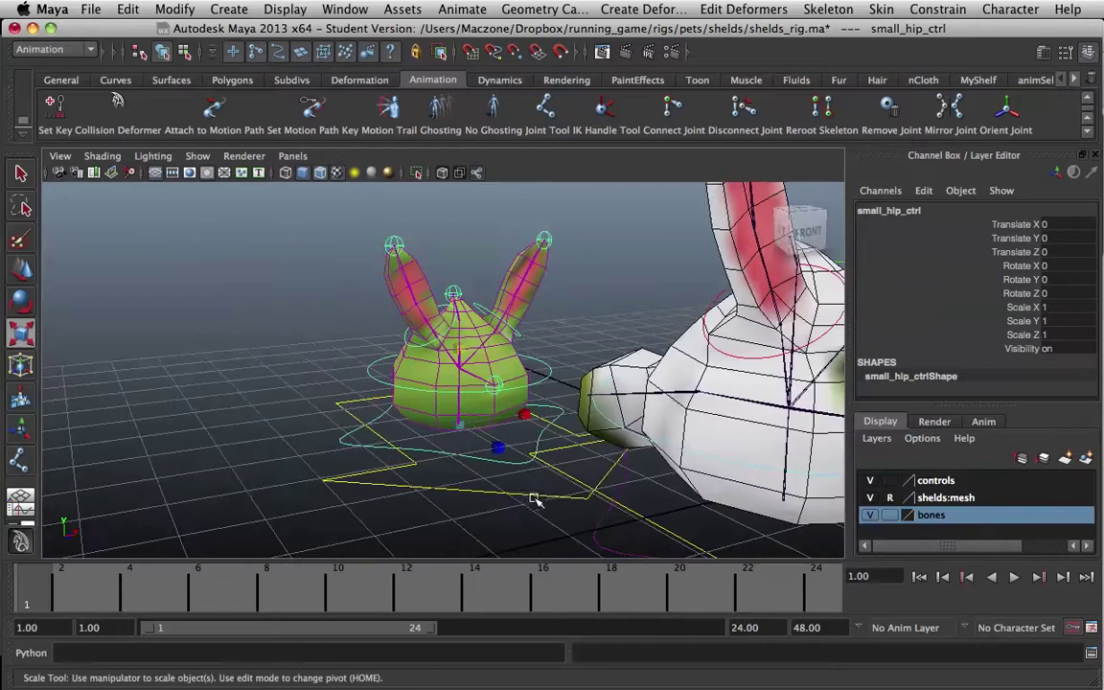
scroll(533, 501, "up", 3)
middle_click_drag(501, 481, 513, 478, "alt")
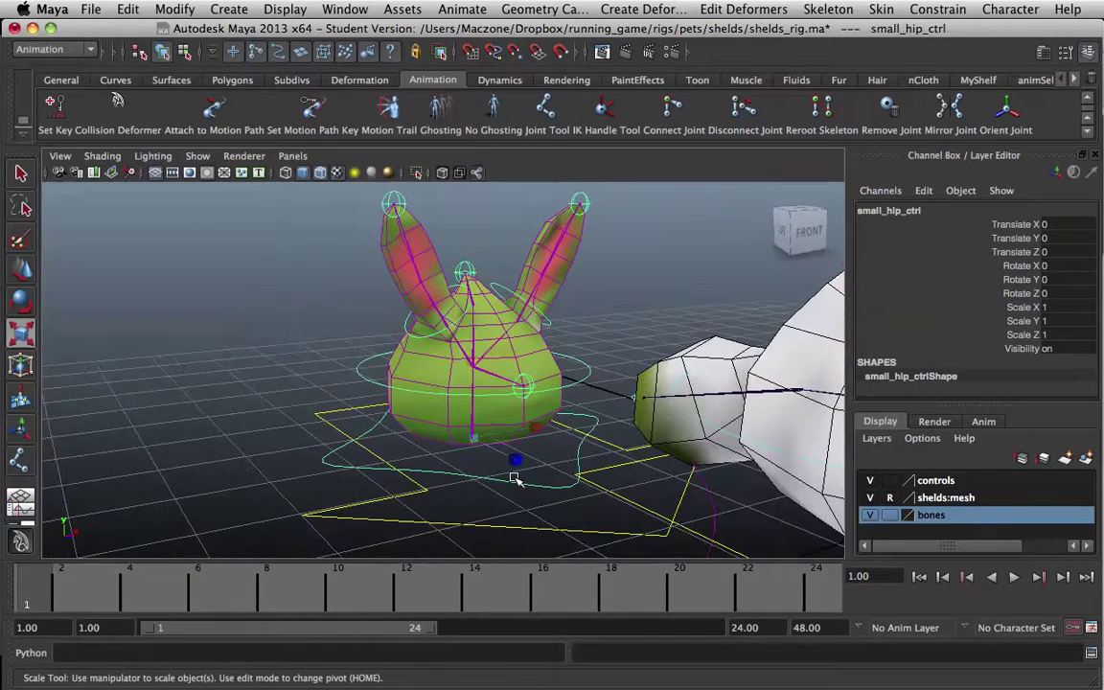
left_click_drag(515, 479, 510, 479, "alt")
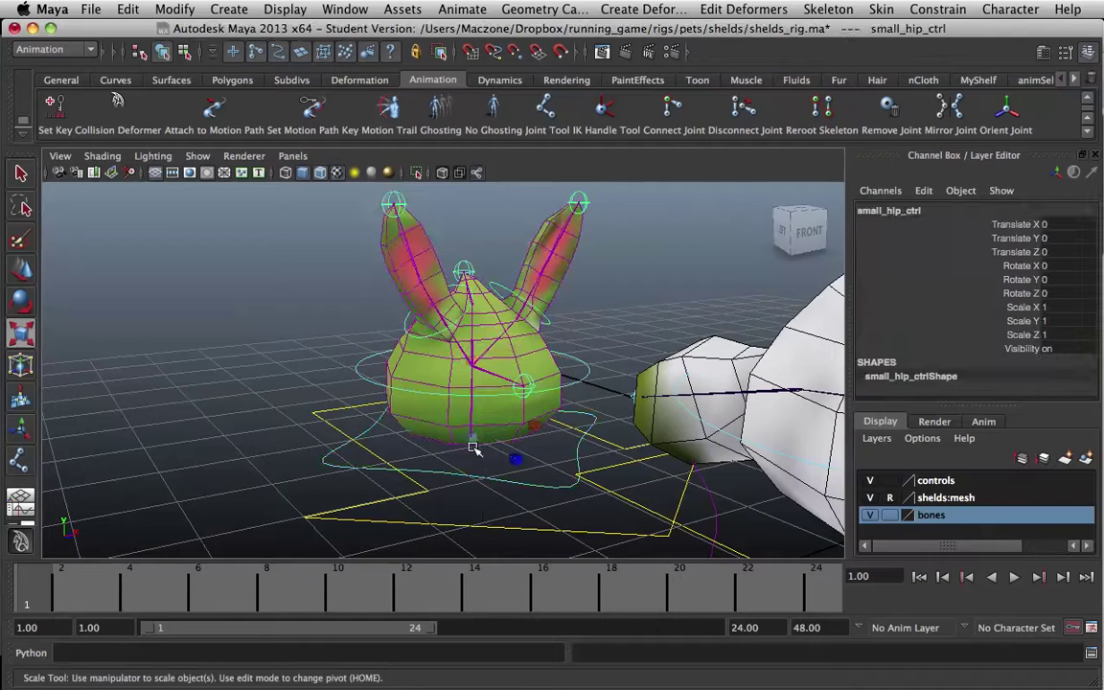
scroll(465, 412, "up", 3)
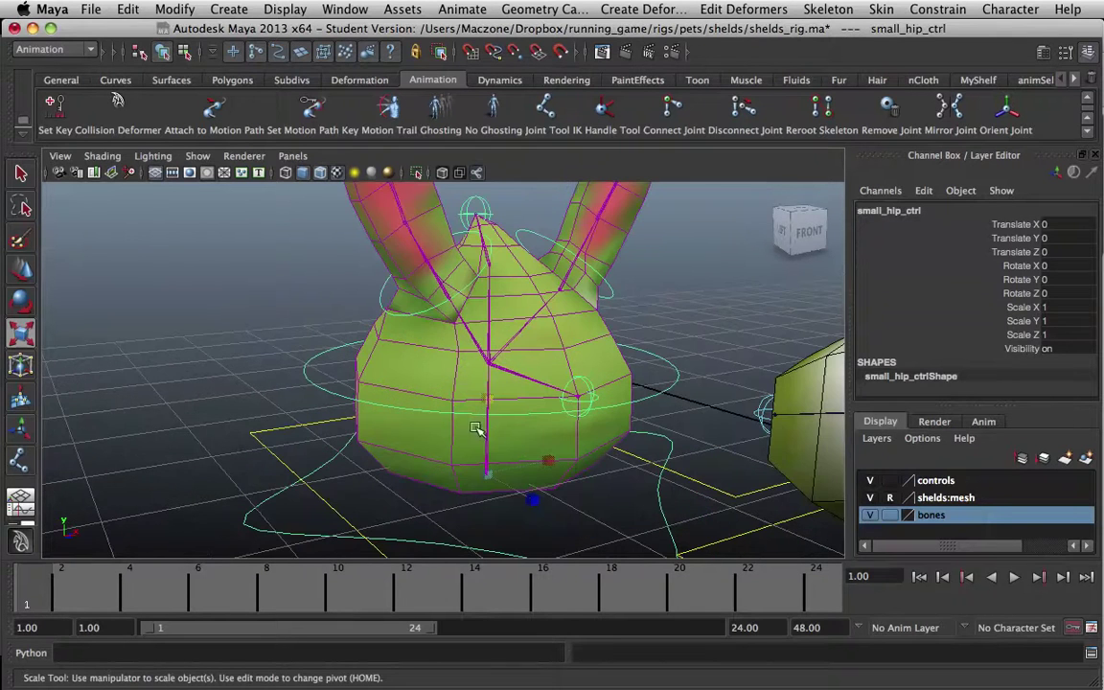
left_click_drag(522, 493, 504, 477, "alt")
scroll(518, 476, "up", 2)
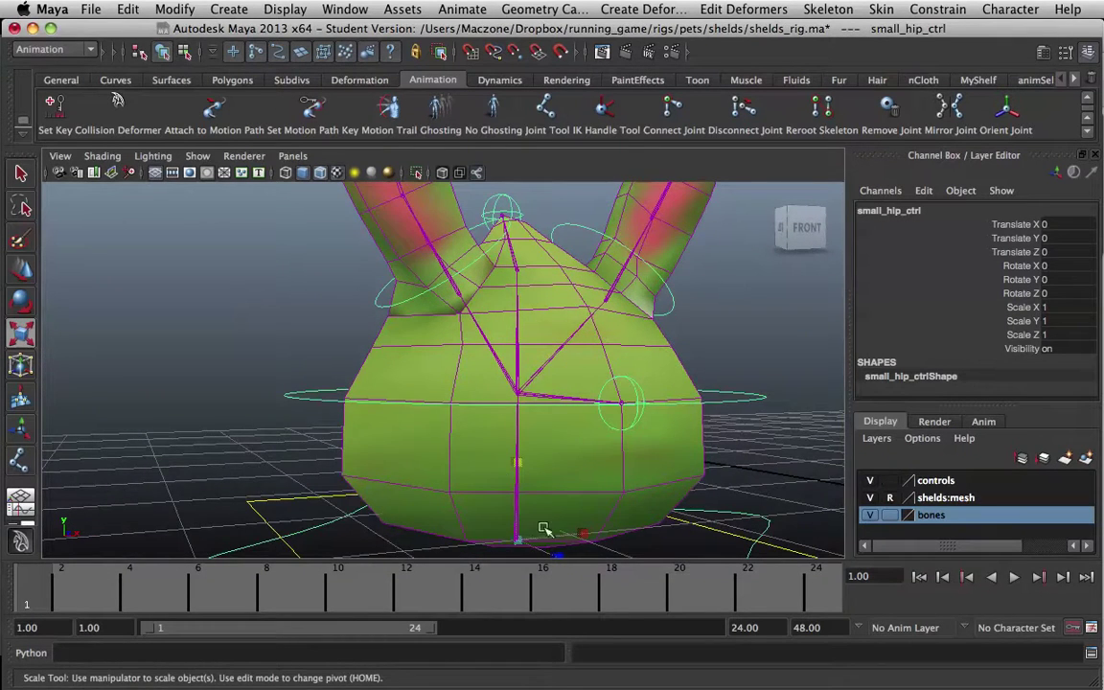
middle_click_drag(543, 527, 538, 456, "alt")
scroll(541, 480, "down", 2)
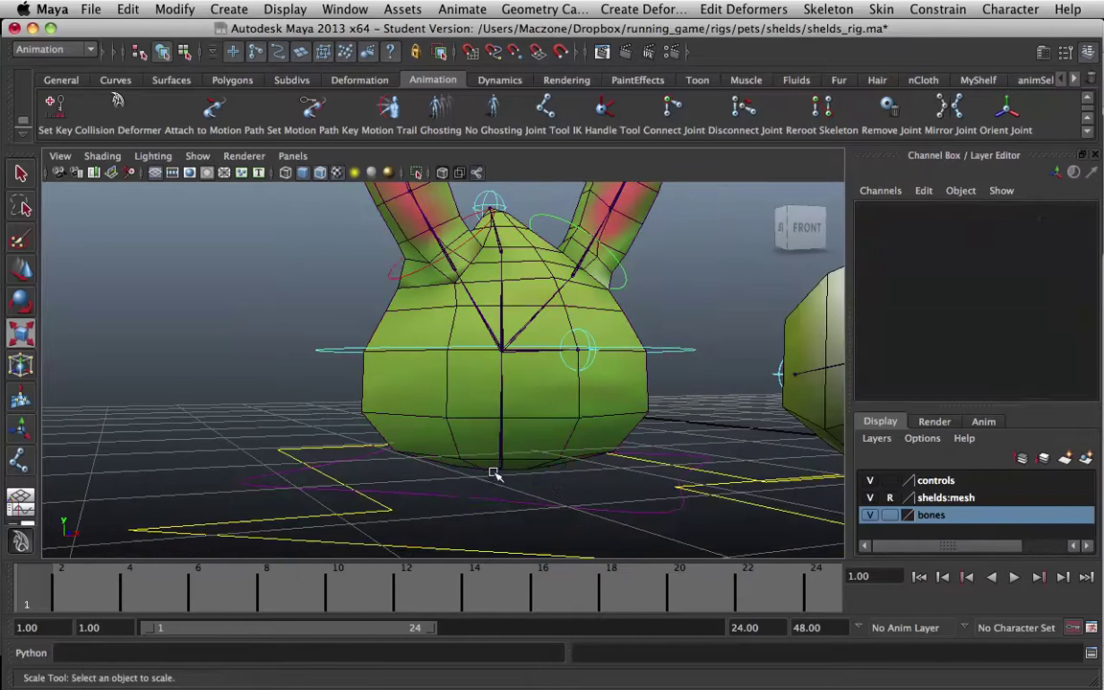
left_click_drag(500, 525, 516, 446, "alt")
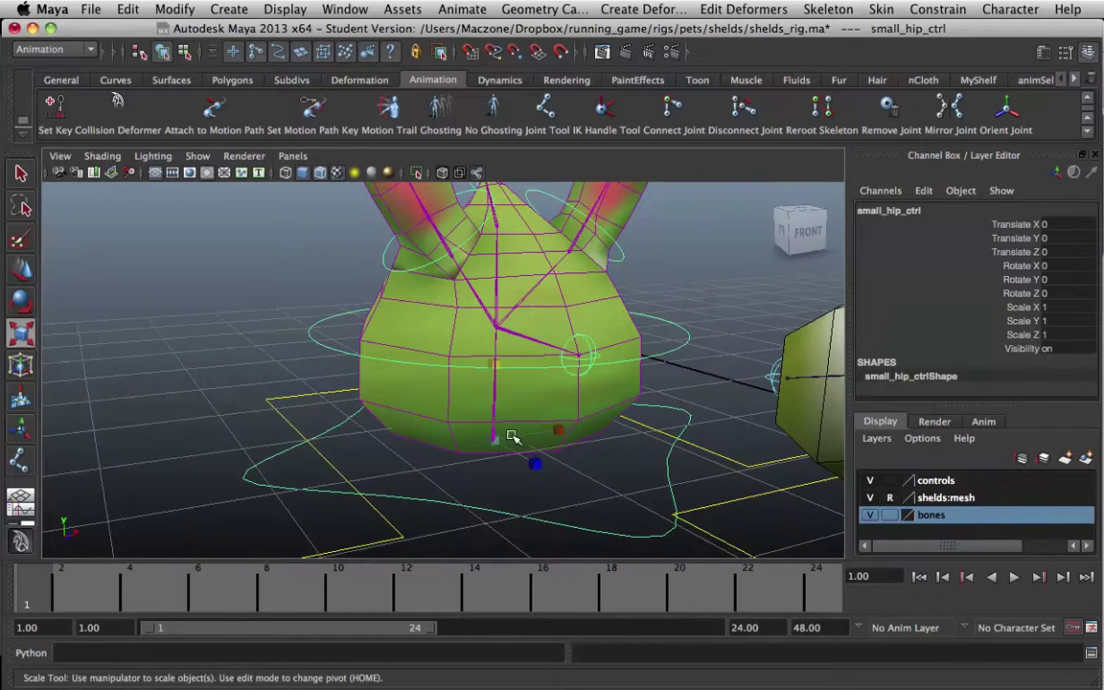
Step: Switch to wireframe display, try scaling the green rabbit's hip control, and clear the selection
key("4")
left_click(494, 481)
scroll(493, 500, "down", 2)
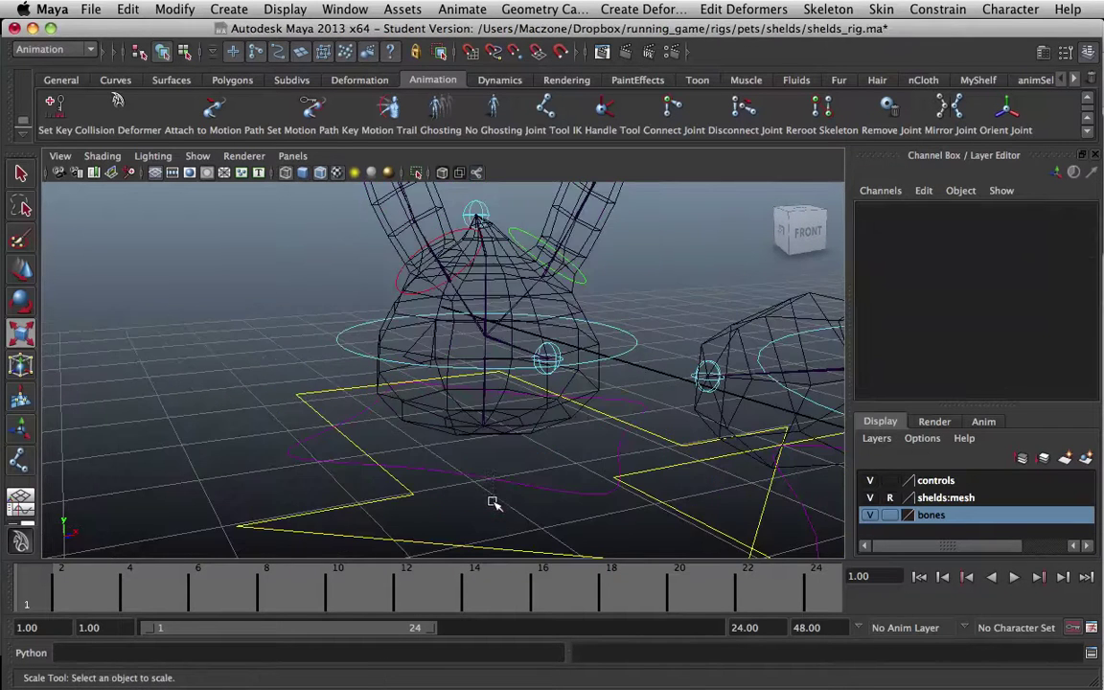
left_click_drag(492, 477, 492, 503)
left_click_drag(485, 428, 204, 345)
left_click(229, 374)
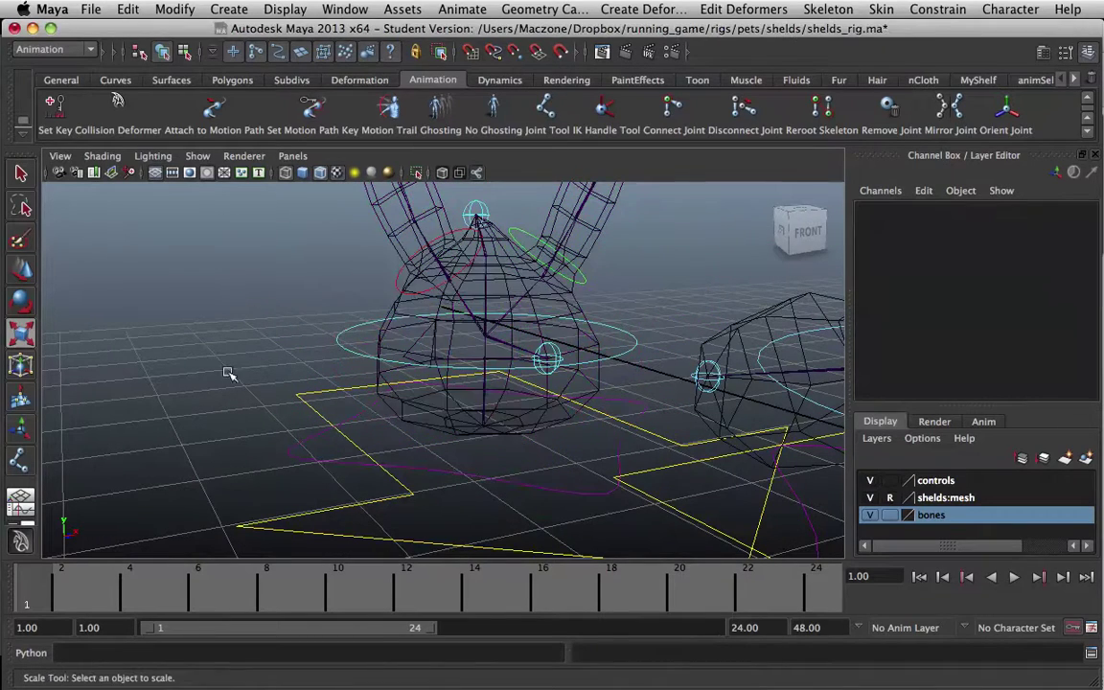
Step: Select the small_torso joint, open its attributes and review its transform and joint settings
left_click(468, 307)
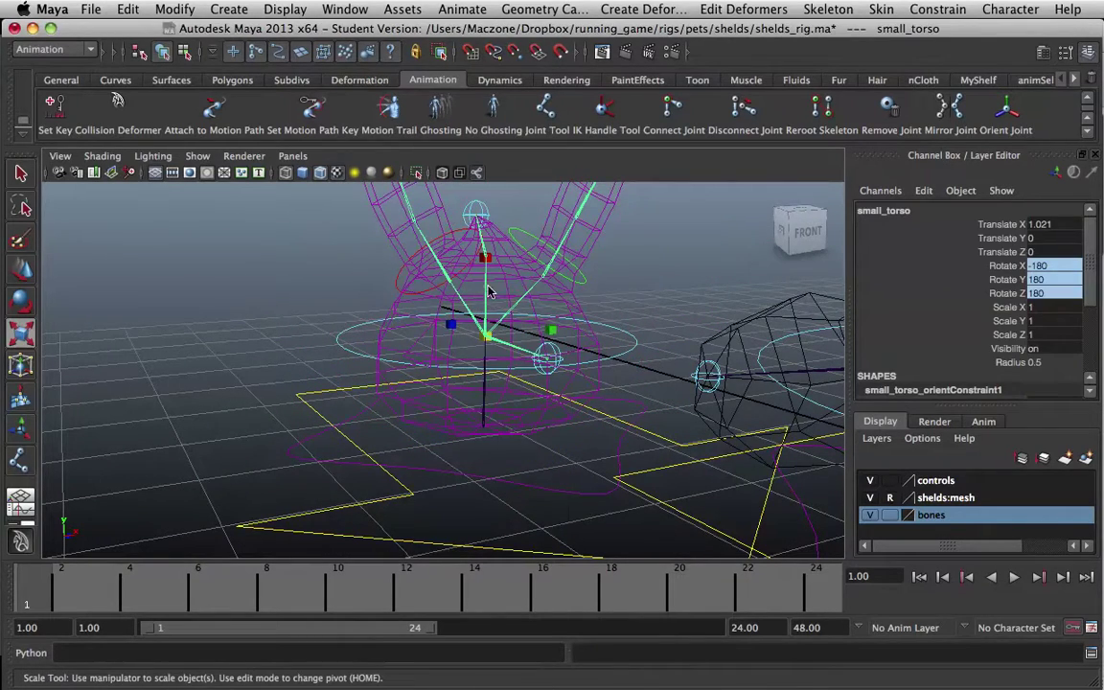
right_click_drag(488, 292, 480, 359)
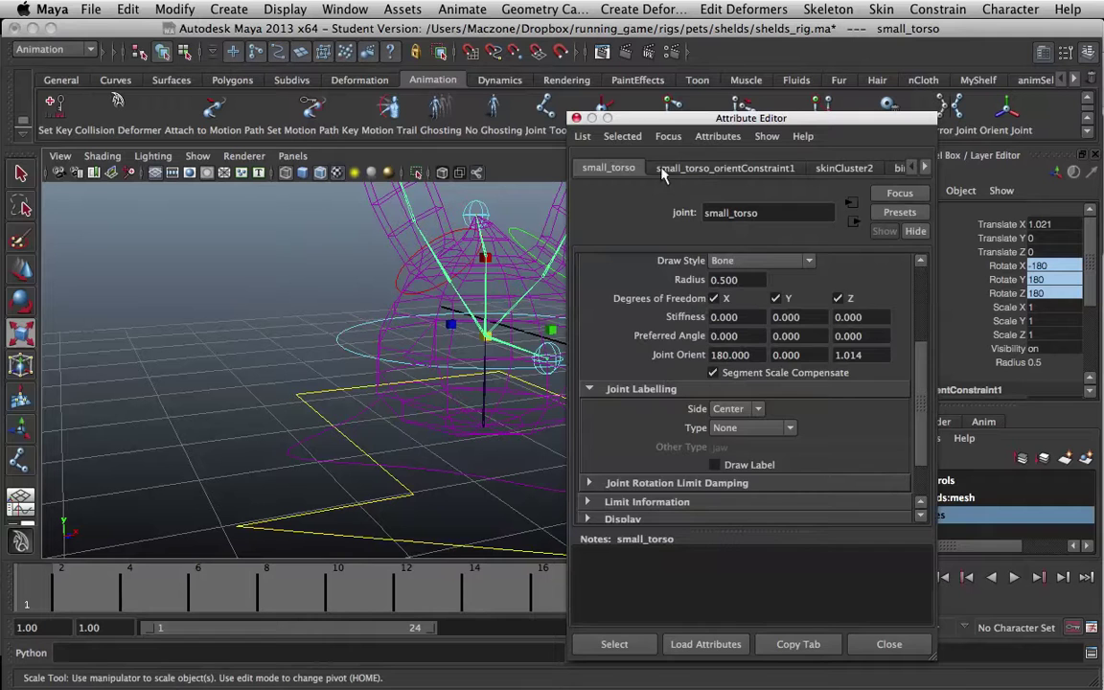
scroll(764, 305, "up", 3)
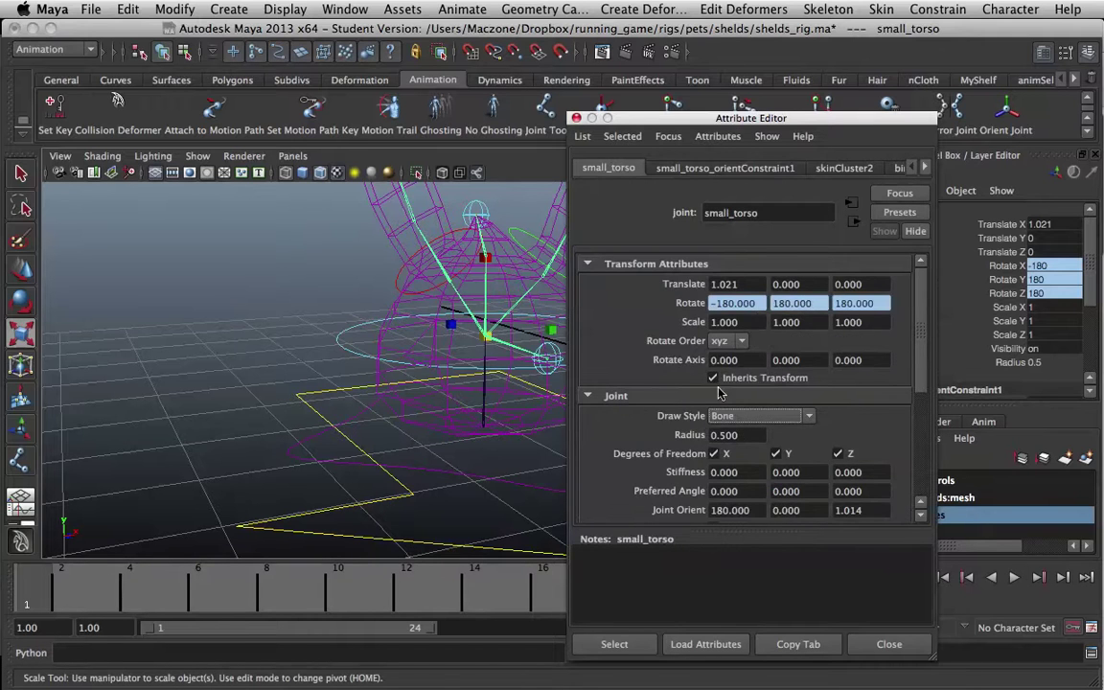
scroll(720, 392, "down", 3)
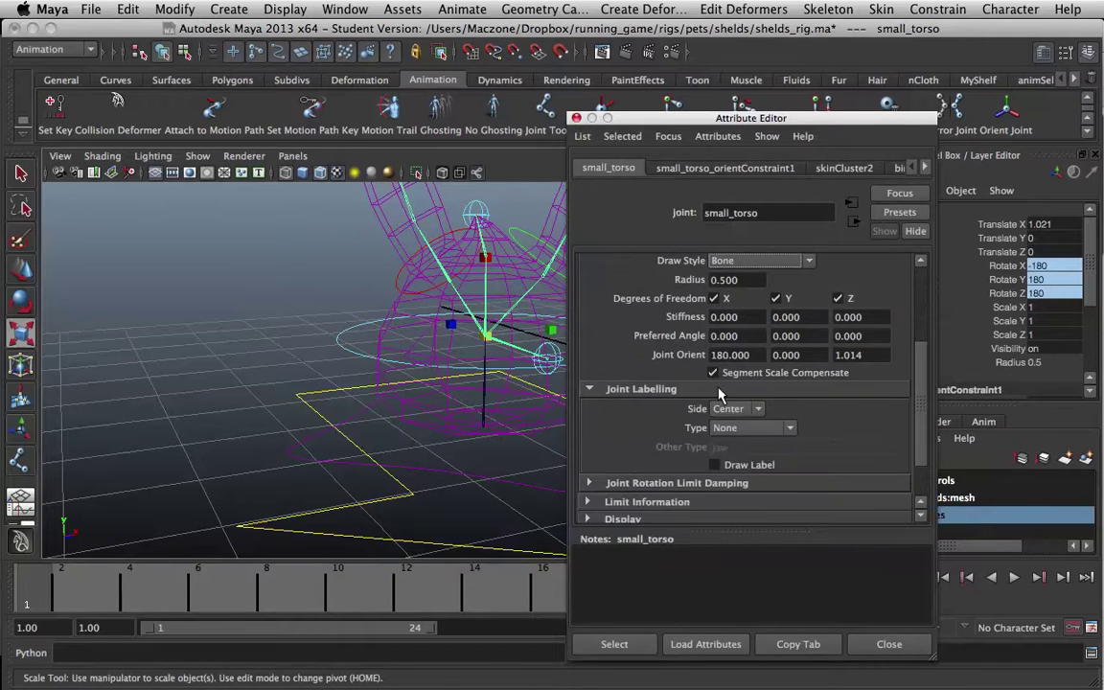
Step: Scale the green rabbit's hip control uniformly to 2.038 and inspect the deformed body in textured display
left_click(456, 470)
left_click_drag(486, 427, 976, 402)
middle_click_drag(354, 383, 286, 470, "alt")
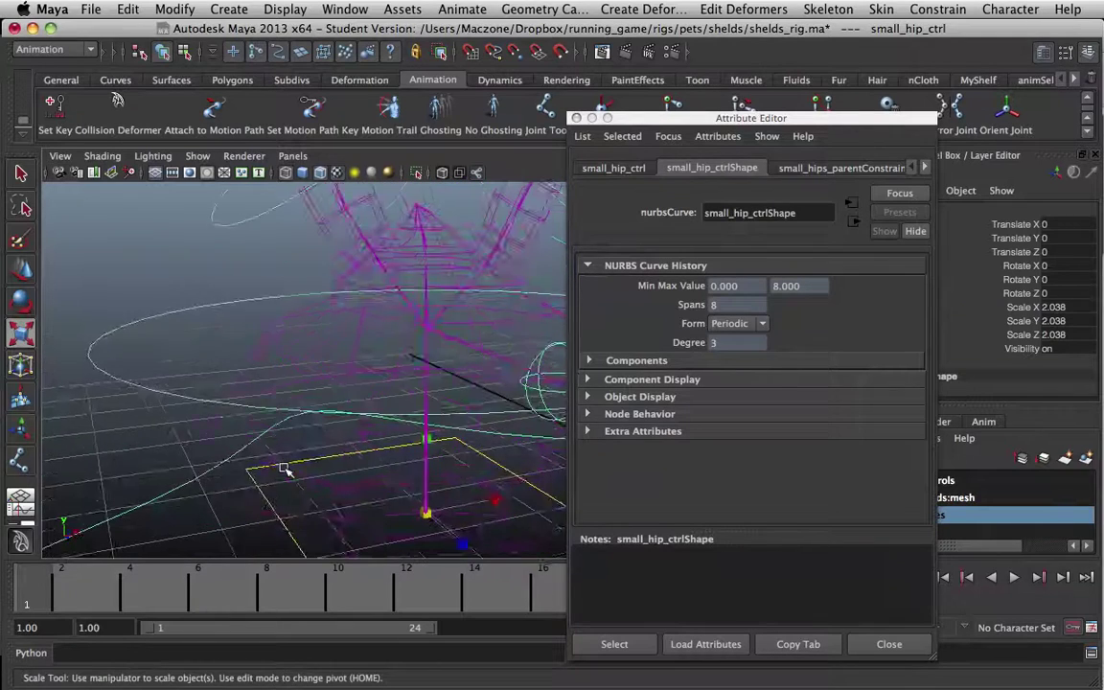
scroll(284, 468, "down", 3)
key("6")
left_click_drag(334, 430, 364, 432, "alt")
scroll(364, 432, "down", 3)
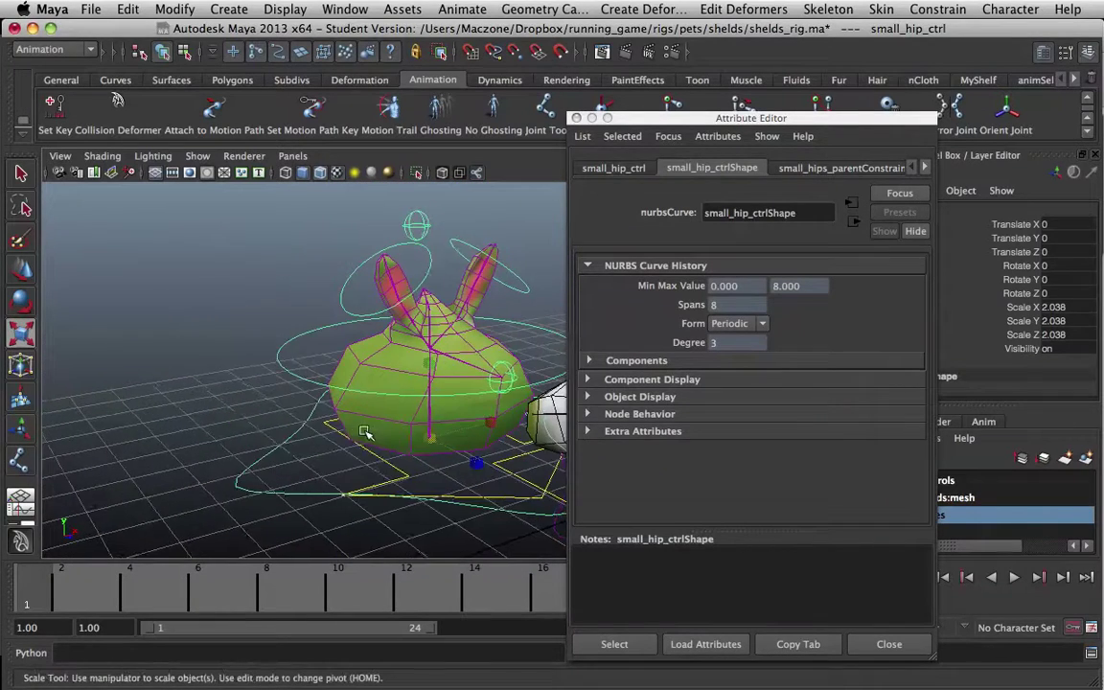
scroll(365, 432, "up", 1)
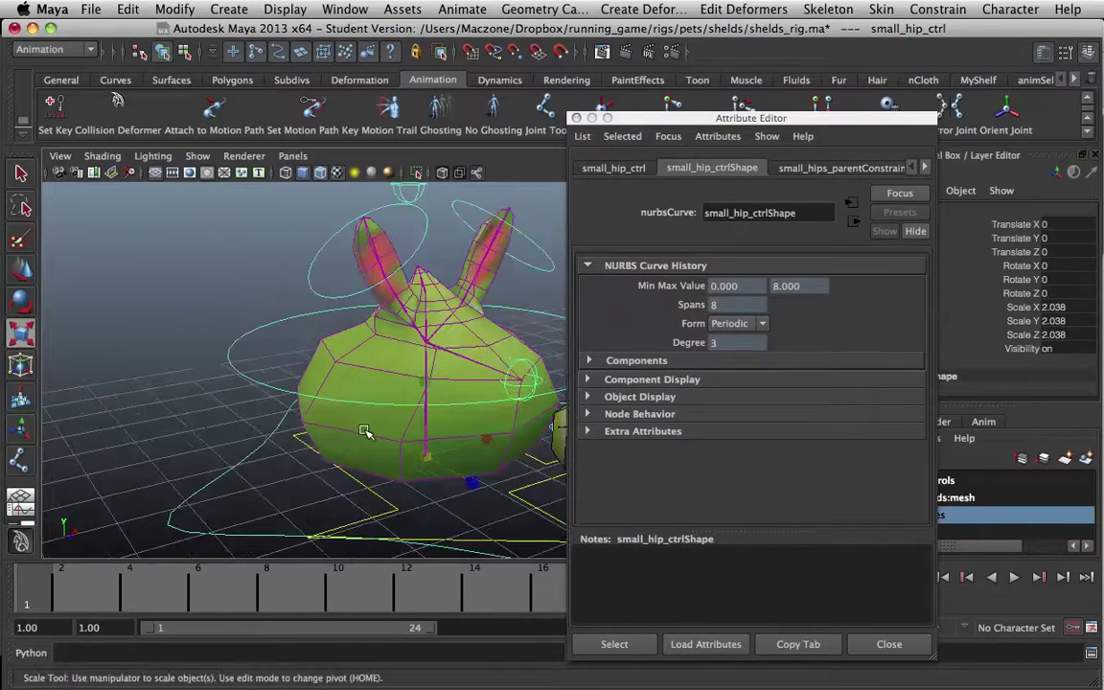
Step: Turn off Segment Scale Compensate on the small_torso joint
left_click(418, 329)
left_click(720, 374)
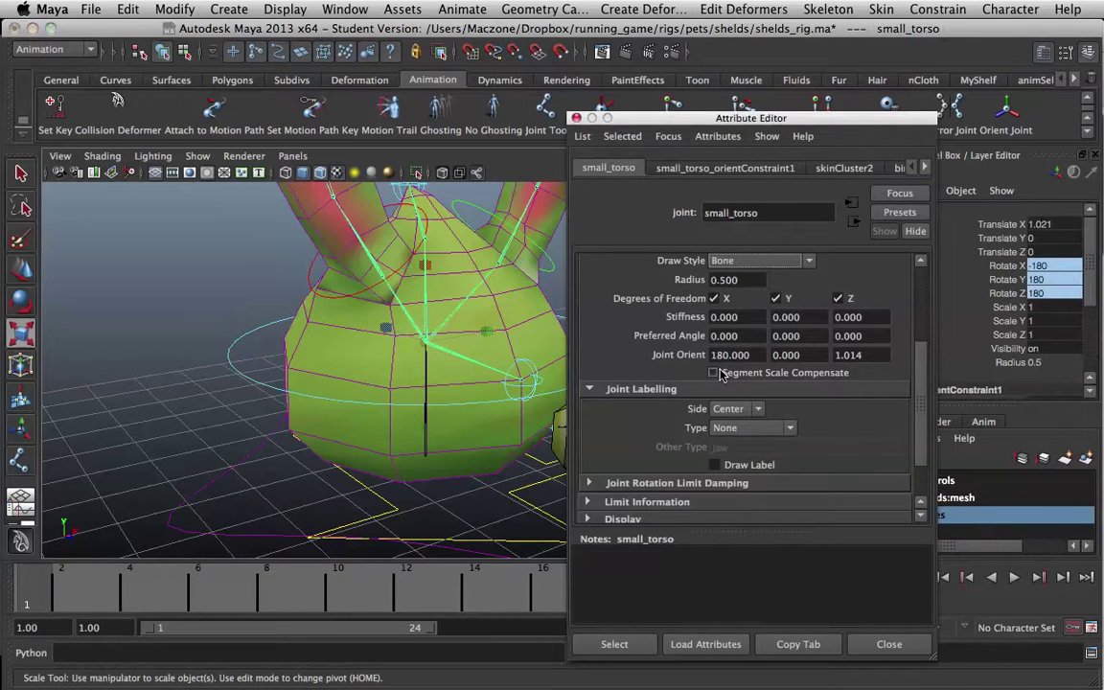
Step: Toggle Segment Scale Compensate on small_torso to compare the deformation, leave it off, and close the joint's attributes
scroll(284, 362, "down", 2)
middle_click_drag(311, 372, 293, 425, "alt")
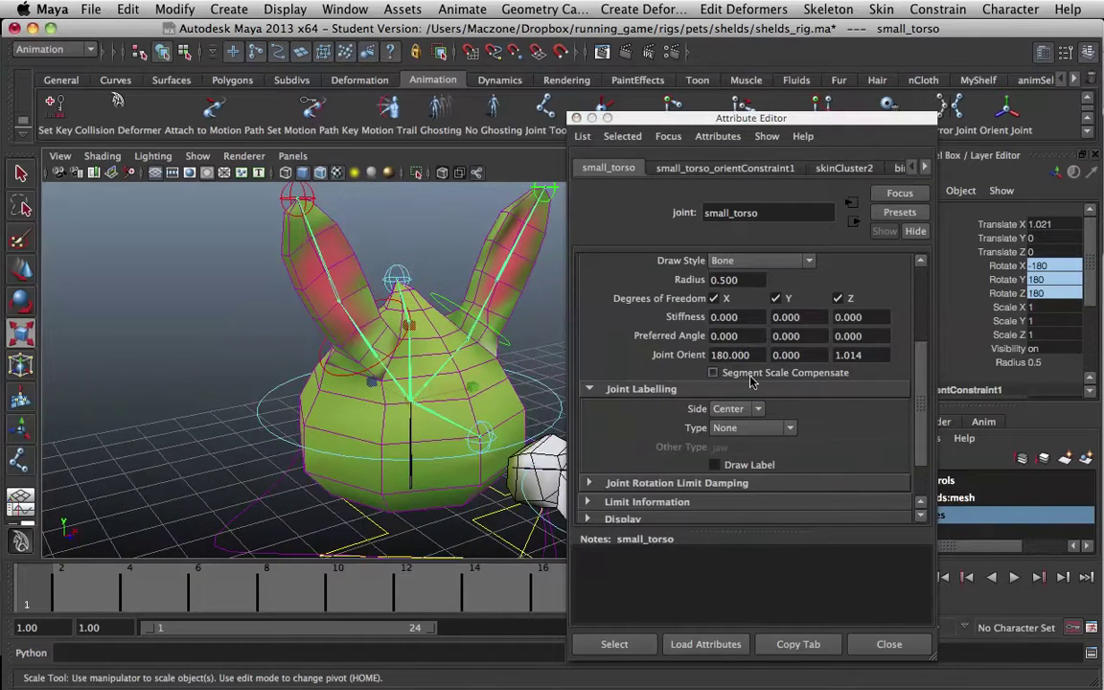
left_click(751, 377)
left_click(751, 377)
left_click(751, 377)
left_click(750, 378)
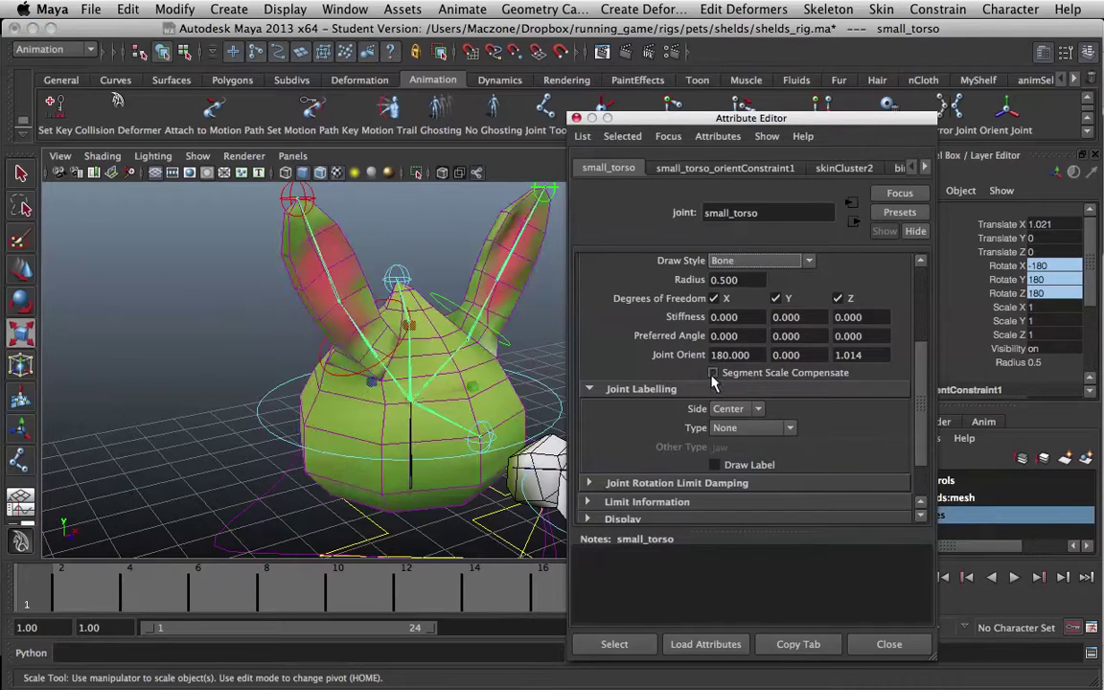
left_click(577, 119)
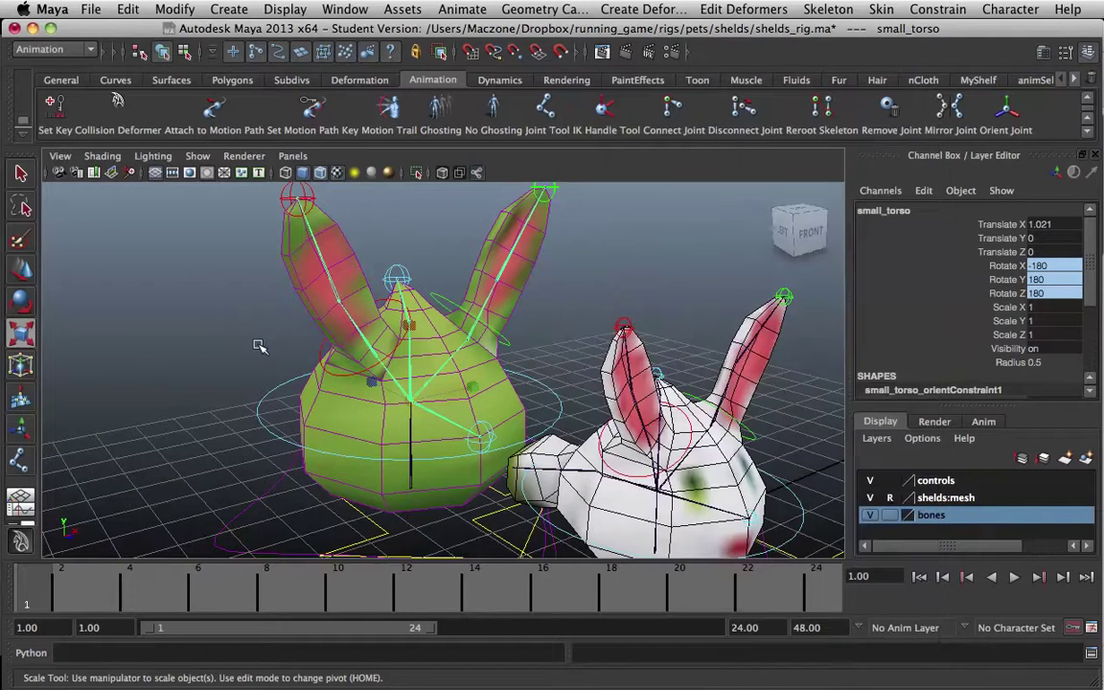
Step: Select the green rabbit's hip control, try scaling it along X only, and undo the scaling
left_click(257, 343)
left_click(260, 506)
scroll(325, 489, "down", 3)
left_click_drag(347, 485, 243, 500, "alt")
left_click(355, 486)
left_click(267, 491)
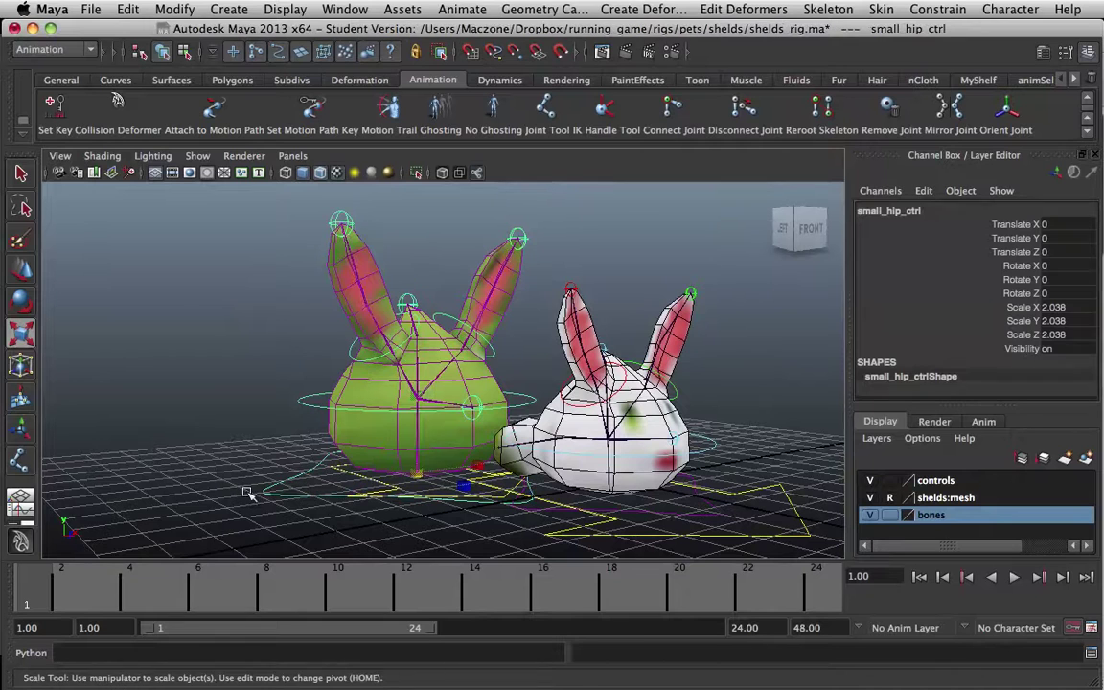
left_click_drag(418, 474, 452, 487)
key("z")
left_click_drag(379, 487, 397, 480, "alt")
left_click_drag(481, 455, 454, 433)
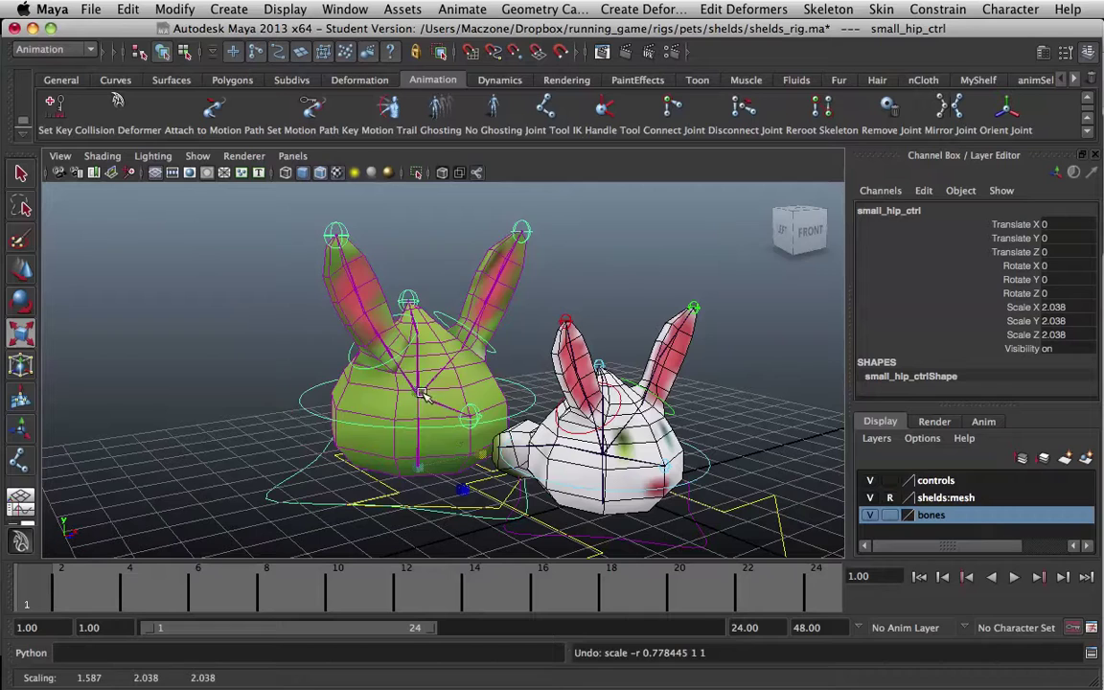
Step: Reset Scale X, Y and Z of the green rabbit's small_hip_ctrl to 1
left_click(367, 474)
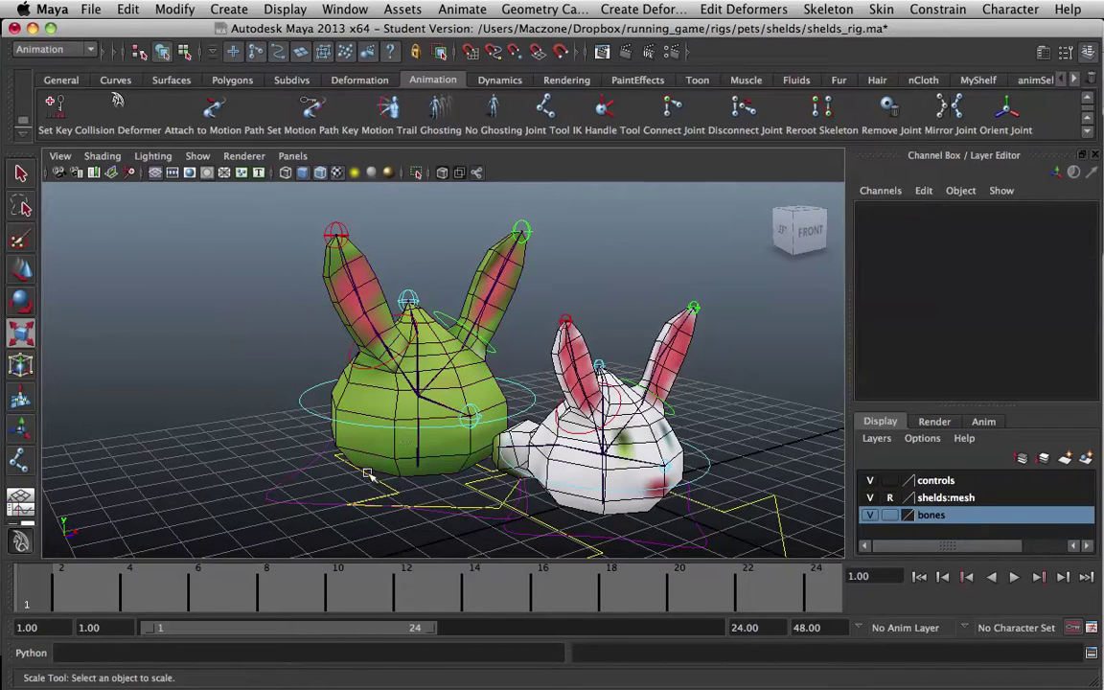
key("z")
left_click_drag(419, 453, 431, 488, "alt")
scroll(439, 490, "up", 6)
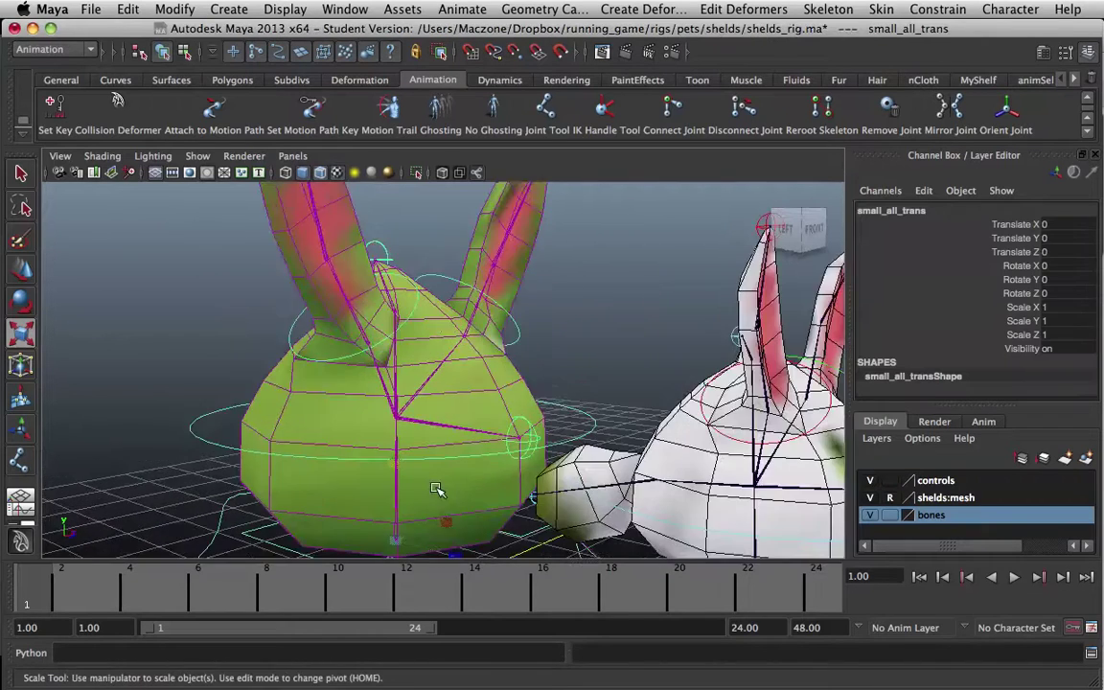
middle_click_drag(438, 489, 444, 397, "alt")
left_click_drag(1070, 308, 1071, 326)
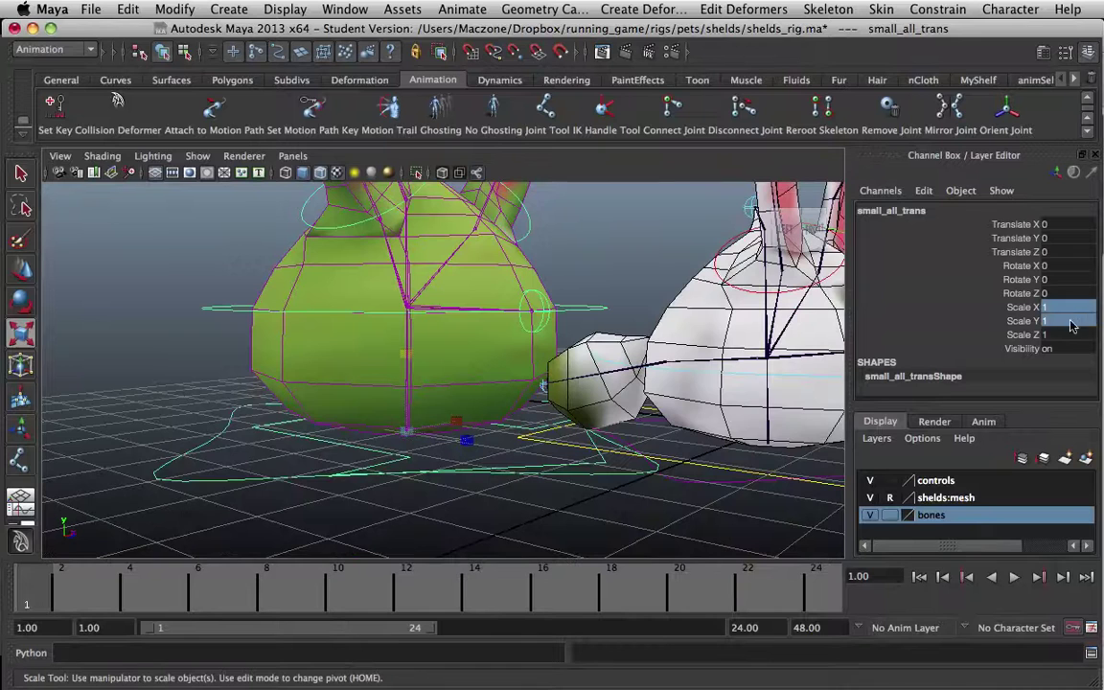
left_click(634, 456)
left_click(569, 476)
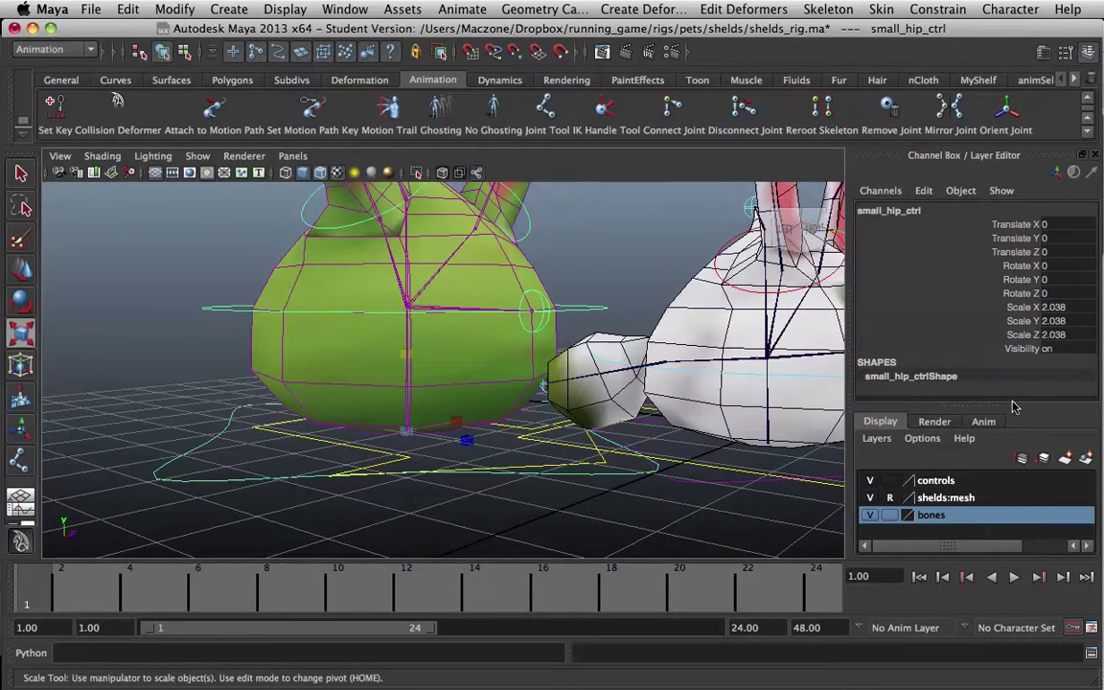
left_click_drag(1084, 310, 1079, 335)
key("Return")
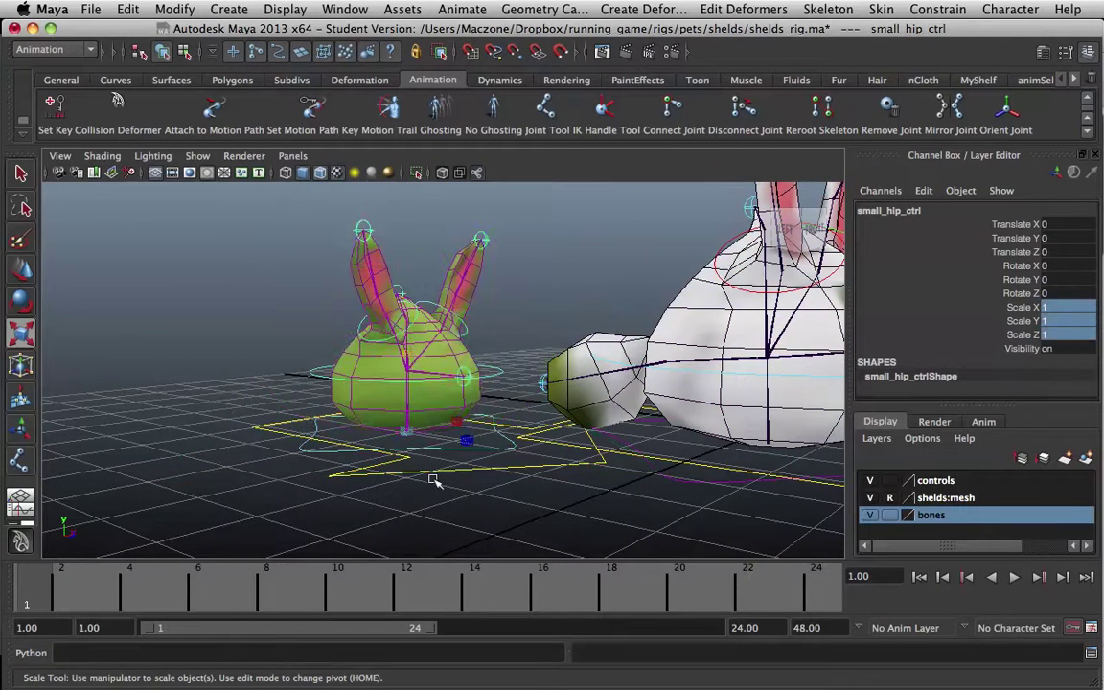
Step: Switch the viewport to wireframe display and select the green rabbit's small_hips joint
left_click(434, 480)
left_click_drag(434, 480, 494, 437, "alt")
scroll(417, 498, "up", 4)
left_click(450, 529)
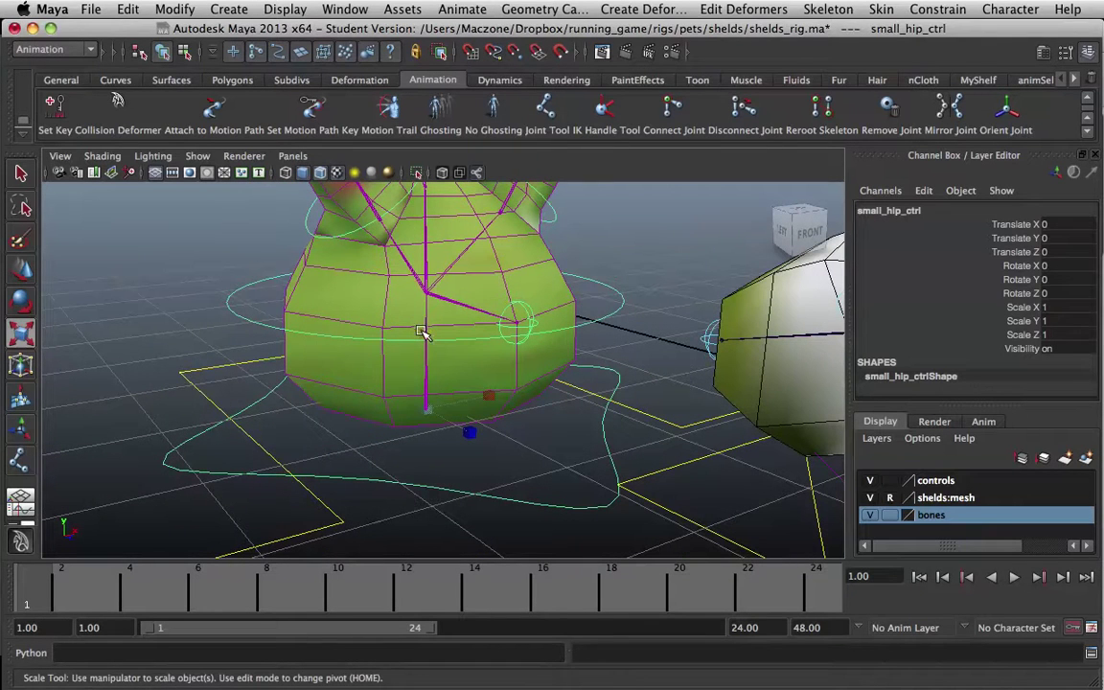
key("4")
left_click(423, 451)
left_click(425, 392)
left_click_drag(503, 408, 540, 409, "alt")
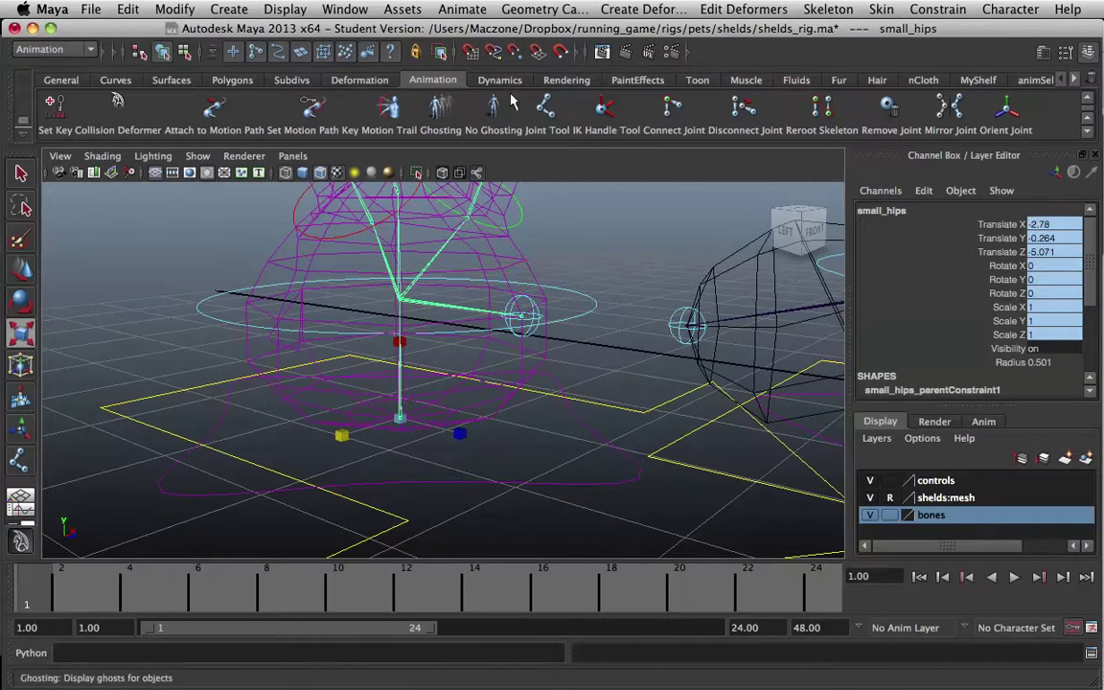
Step: Review the Joint Tool settings, including Scale compensate, close them and return to the Move tool
double_click(544, 105)
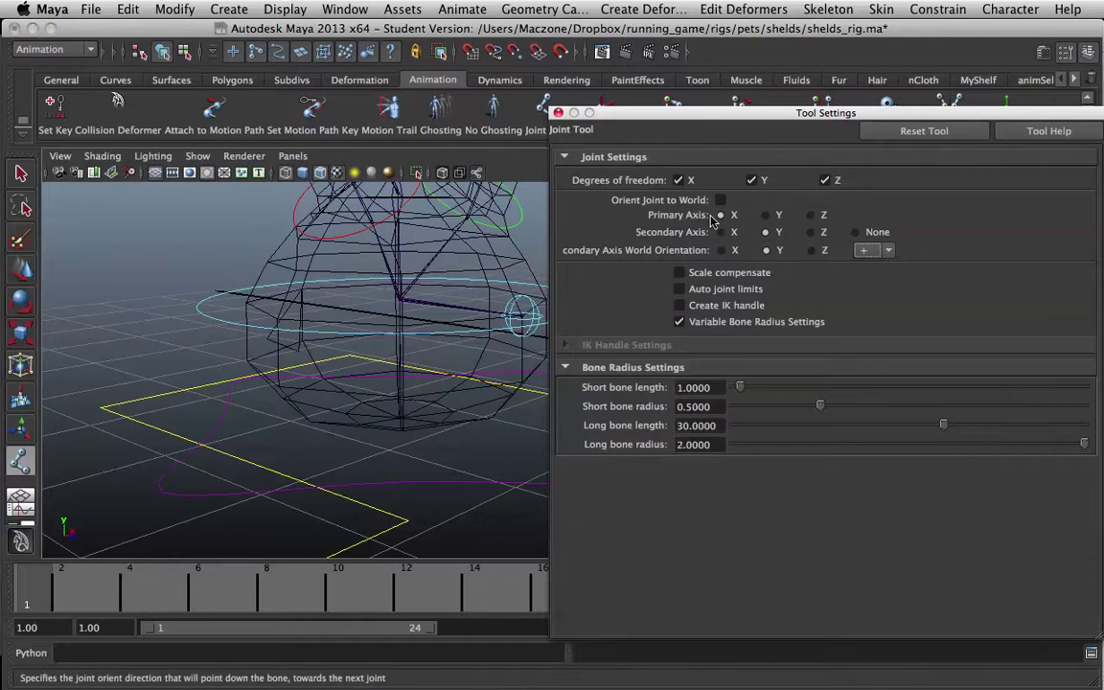
left_click(557, 113)
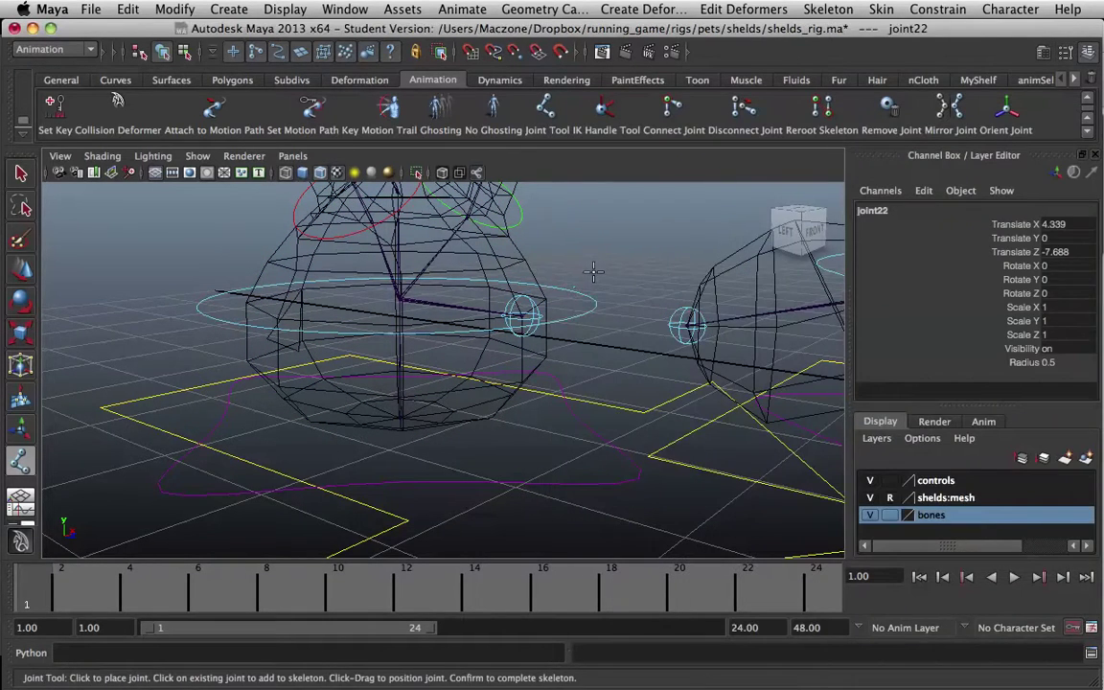
key("w")
left_click(616, 265)
Step: Select the green rabbit's hip control and inspect it around the hip joint in shaded and wireframe display
left_click_drag(616, 265, 584, 274, "alt")
left_click_drag(466, 464, 461, 521)
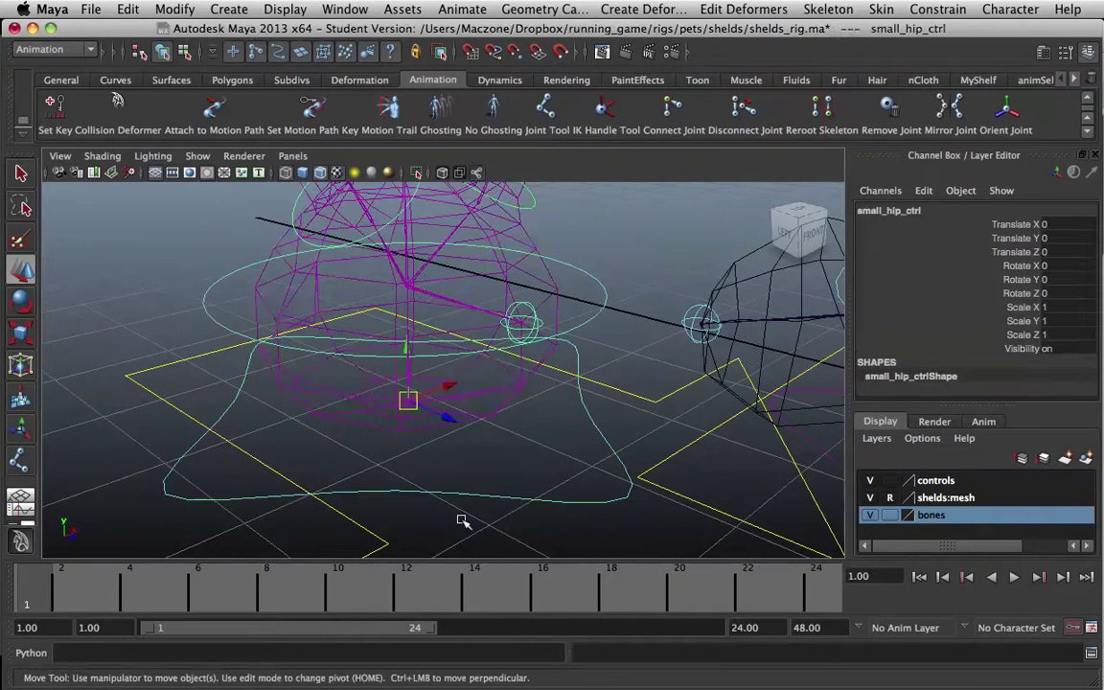
key("5")
mouse_move(467, 454)
left_mouse_down("alt")
mouse_move(452, 446)
mouse_move(458, 484)
mouse_move(511, 500)
left_mouse_up("alt")
key("4")
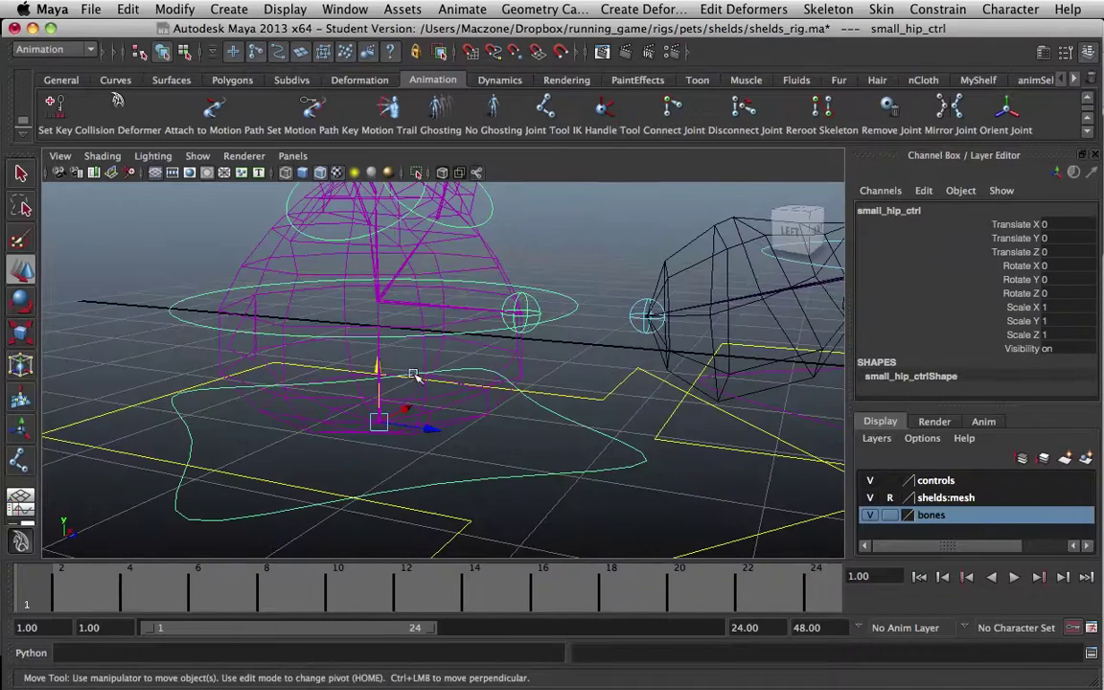
left_click_drag(412, 375, 419, 345, "alt")
left_click(370, 338)
left_click(481, 508)
left_click_drag(481, 506, 491, 553)
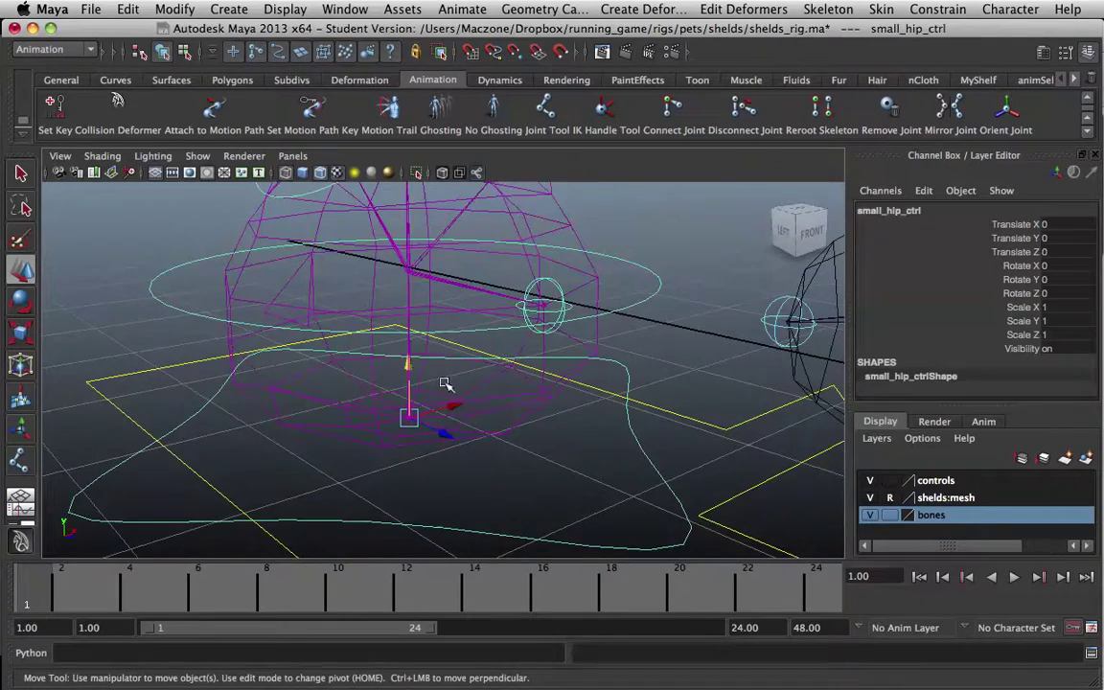
Step: Add the small_hips joint to the hip control selection and graph their input and output connections in the Node Editor
left_click_drag(445, 384, 419, 382, "alt")
scroll(419, 382, "up", 5)
left_click(422, 358)
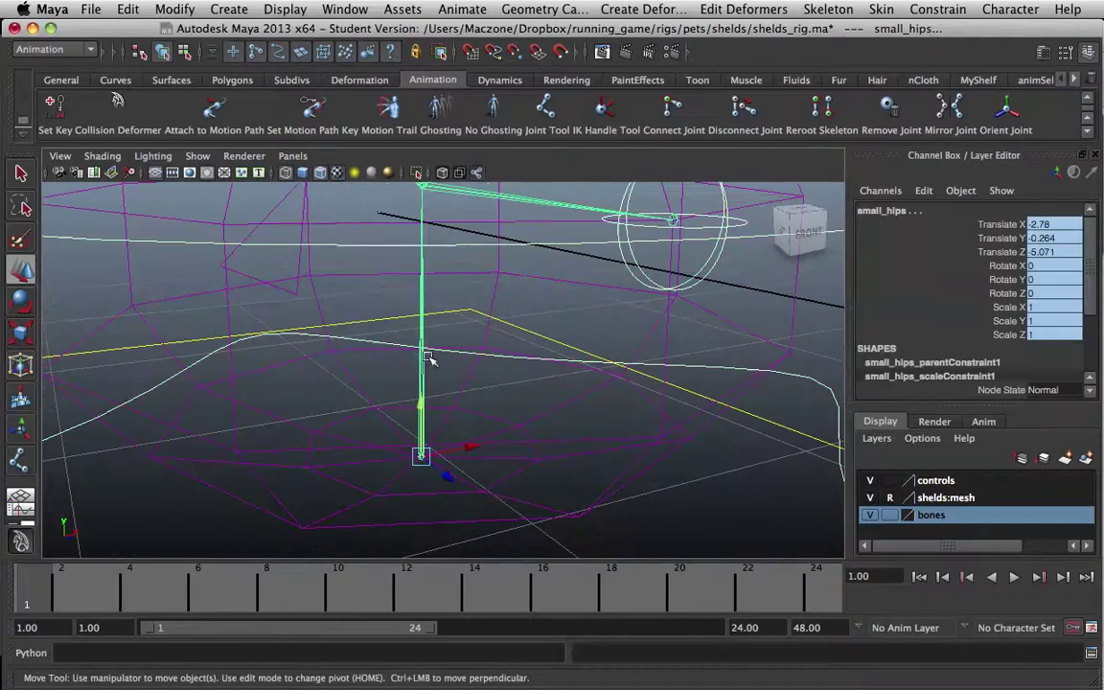
key("a")
left_click(370, 7)
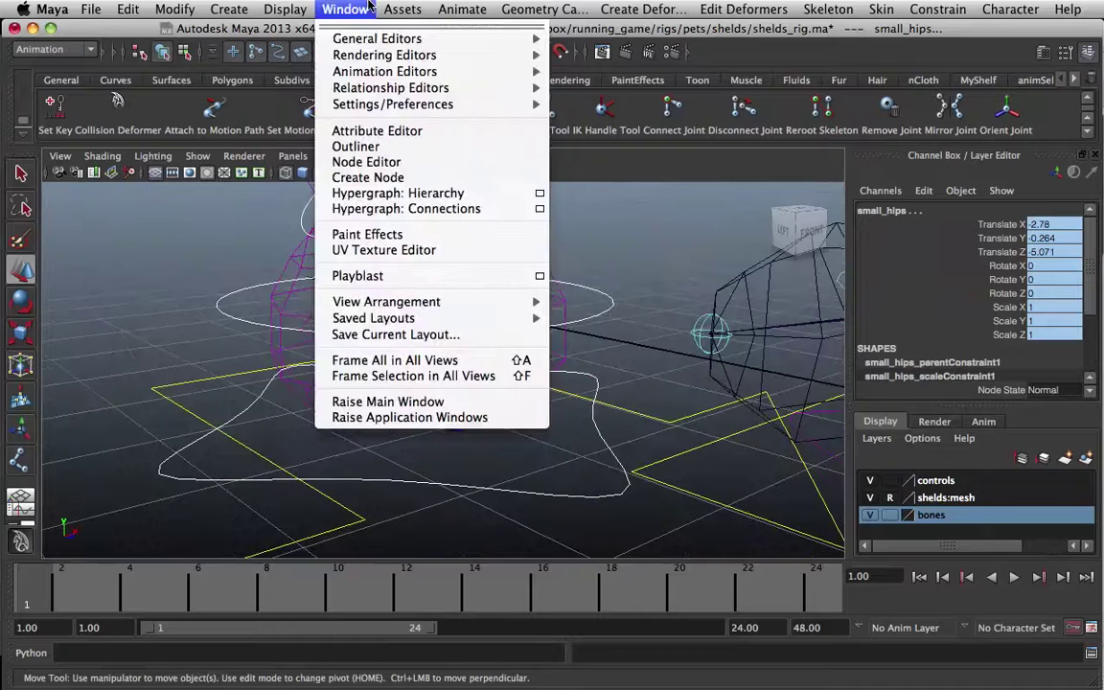
left_click(369, 162)
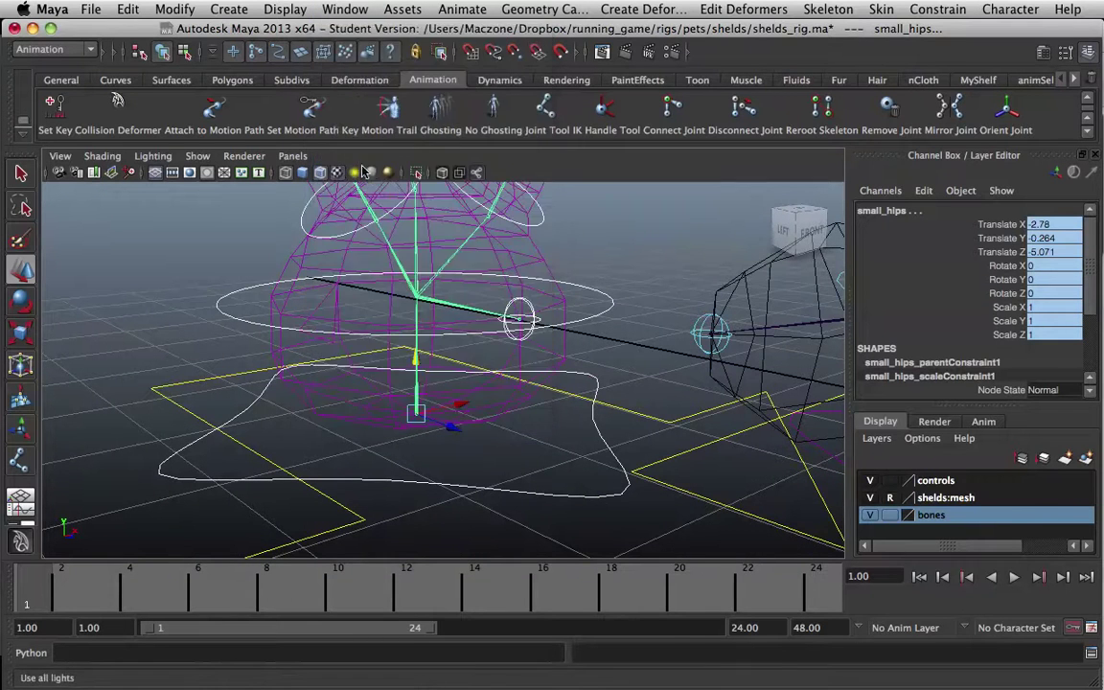
left_click(557, 83)
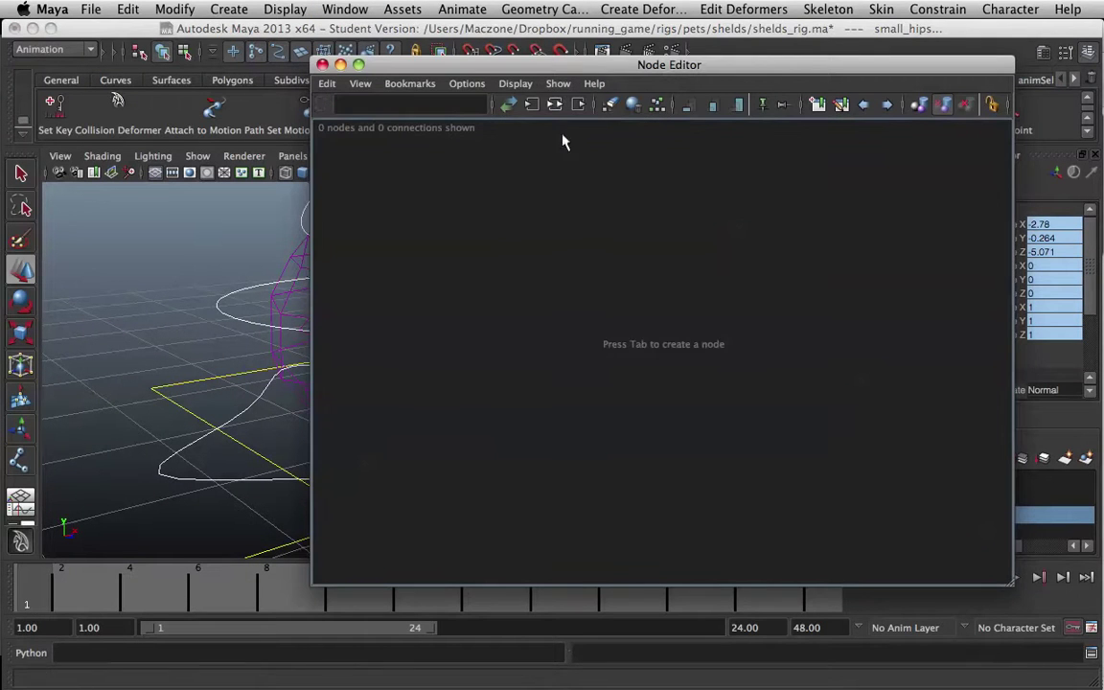
left_click(554, 106)
middle_click_drag(664, 314, 614, 283, "alt")
scroll(613, 282, "up", 3)
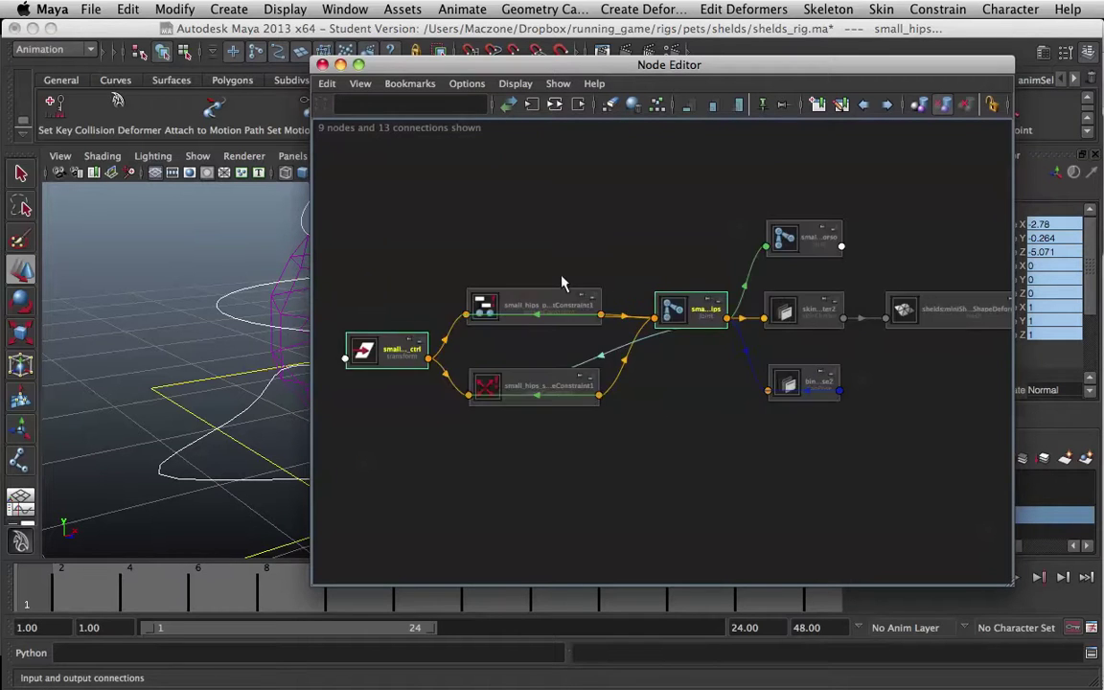
Step: Examine the graph from the hip control through the scale constraint to the small_hips joint, selecting each node
middle_click_drag(441, 305, 552, 288, "alt")
middle_click_drag(610, 368, 533, 355, "alt")
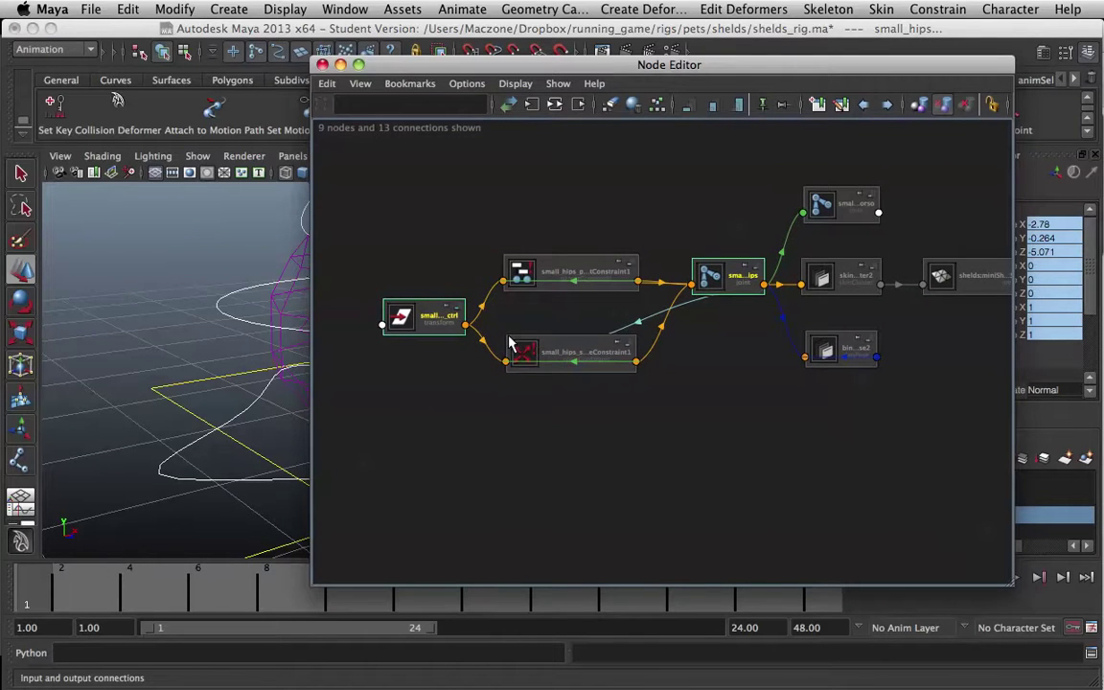
left_click(522, 352)
left_click_drag(530, 353, 525, 374)
left_click_drag(709, 64, 903, 129)
left_click(617, 391)
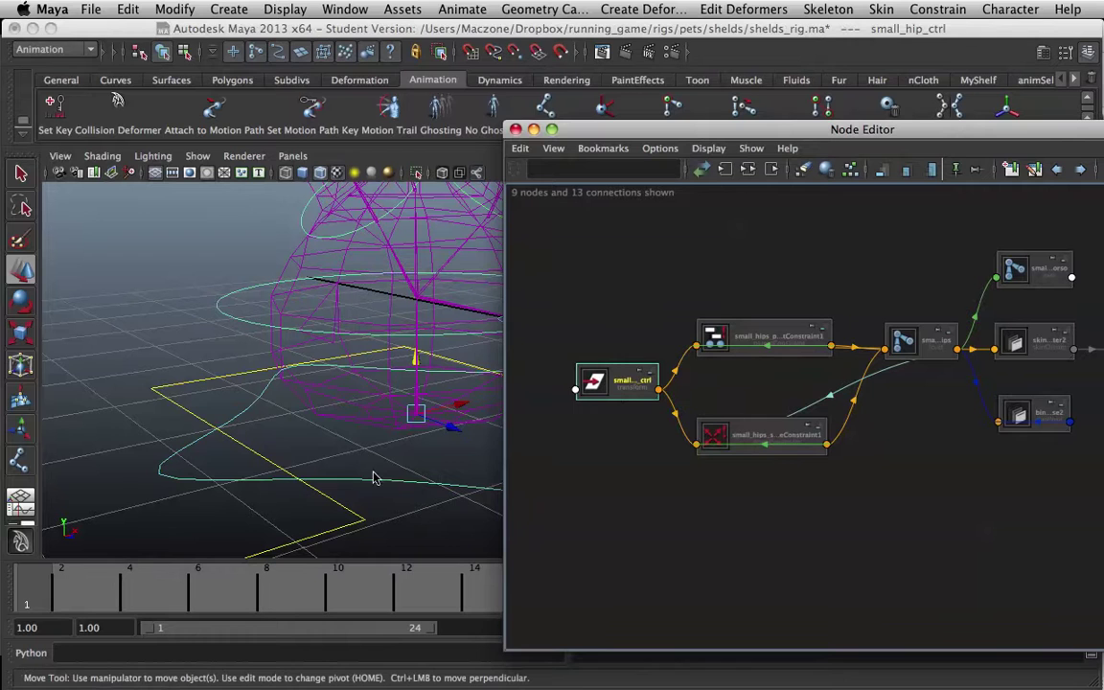
left_click(899, 343)
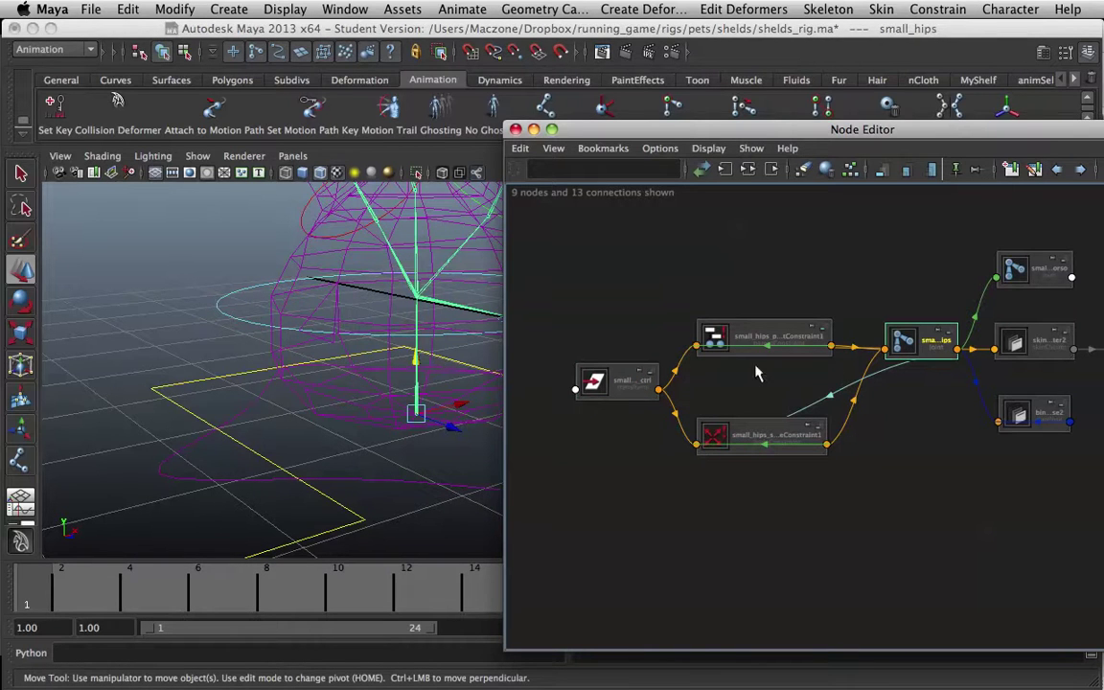
left_click(765, 441)
left_click(905, 342)
left_click_drag(861, 137, 462, 81)
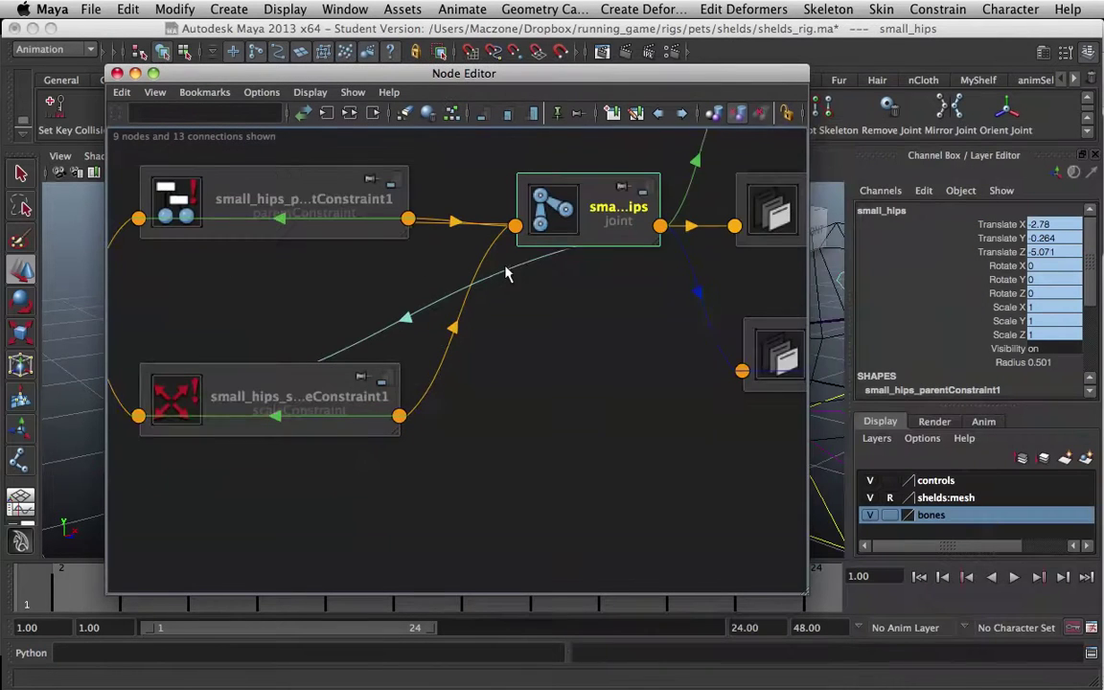
Step: Show all attributes of small_hips and its scale constraint, and expand Scale and Constraint Scale into X, Y and Z
left_click(646, 202)
left_click(647, 202)
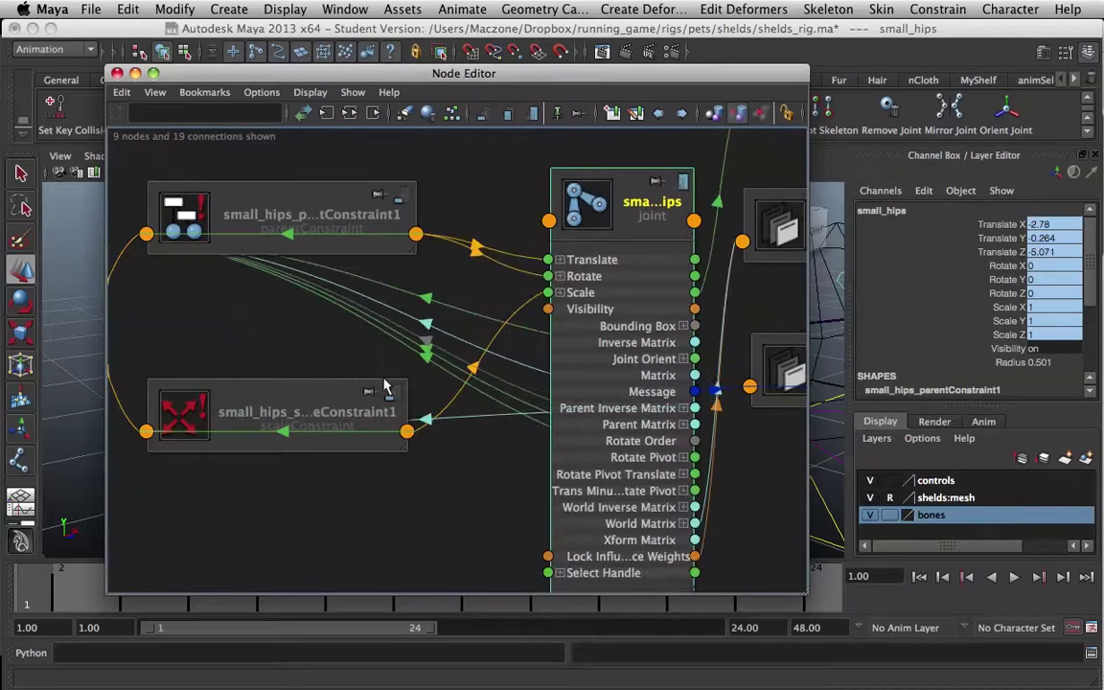
left_click(370, 392)
left_click(395, 396)
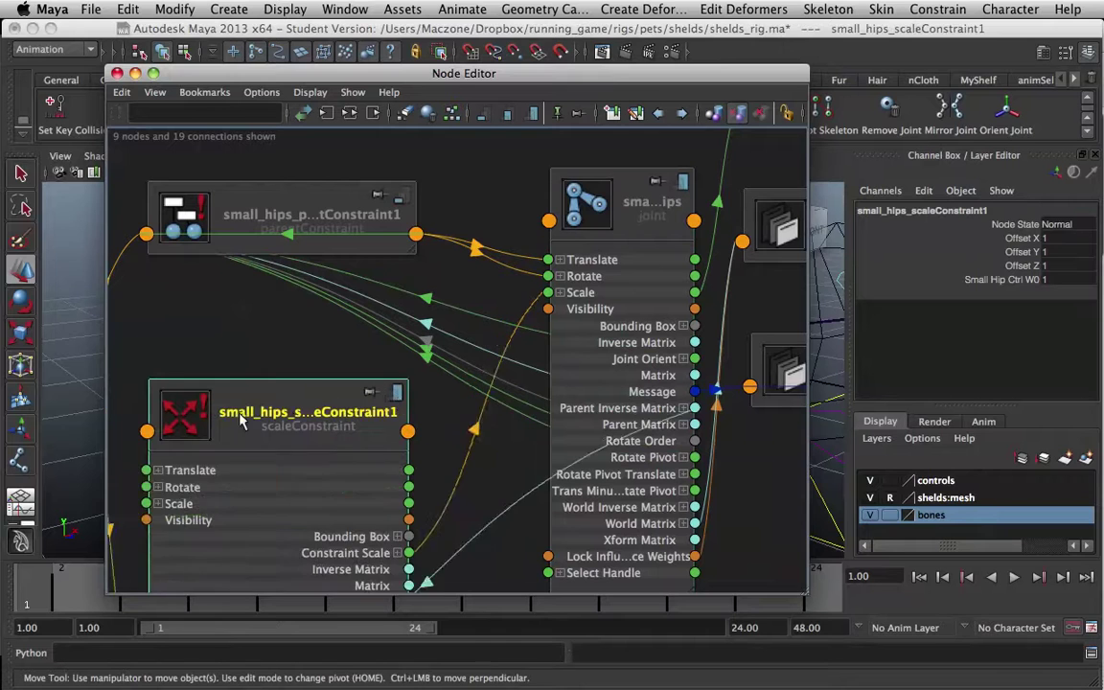
scroll(359, 338, "up", 3)
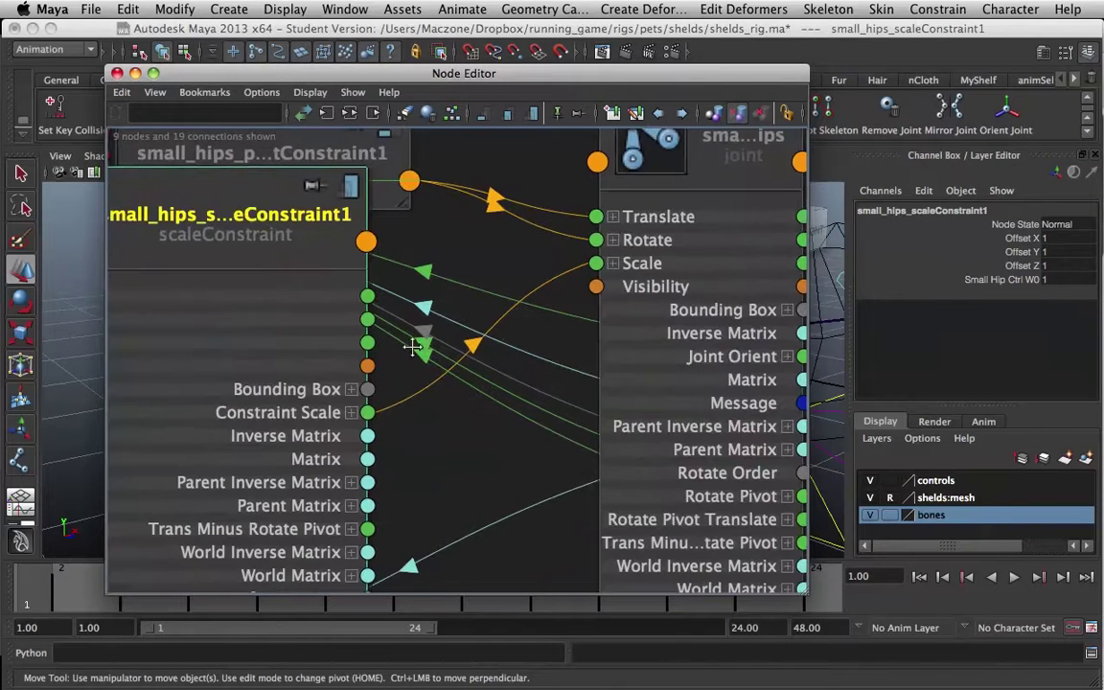
left_click(476, 347)
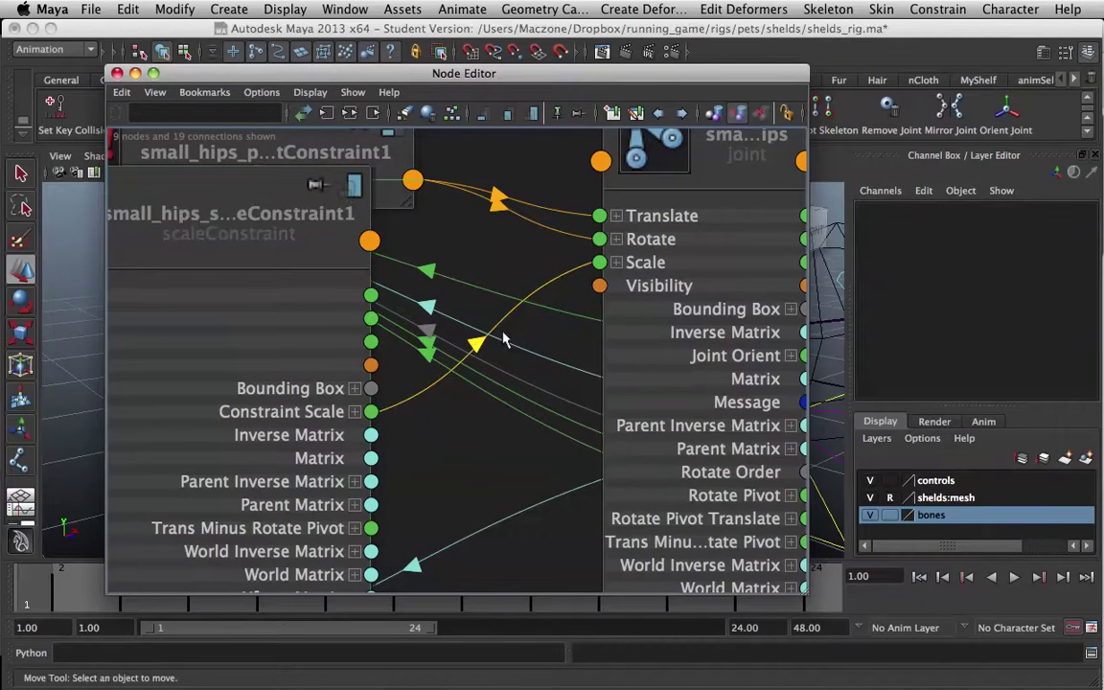
left_click(355, 412)
left_click(617, 263)
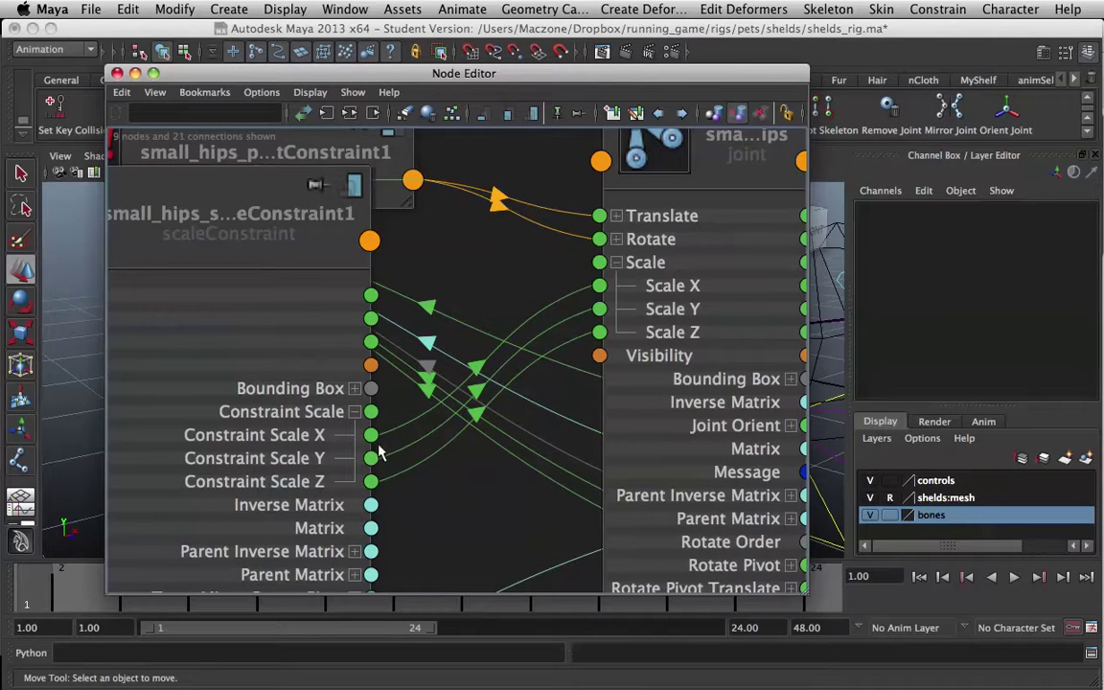
Step: Connect Constraint Scale Y to the joint's Scale X and Constraint Scale X to its Scale Y, and close the Node Editor
middle_click_drag(663, 217, 647, 190, "alt")
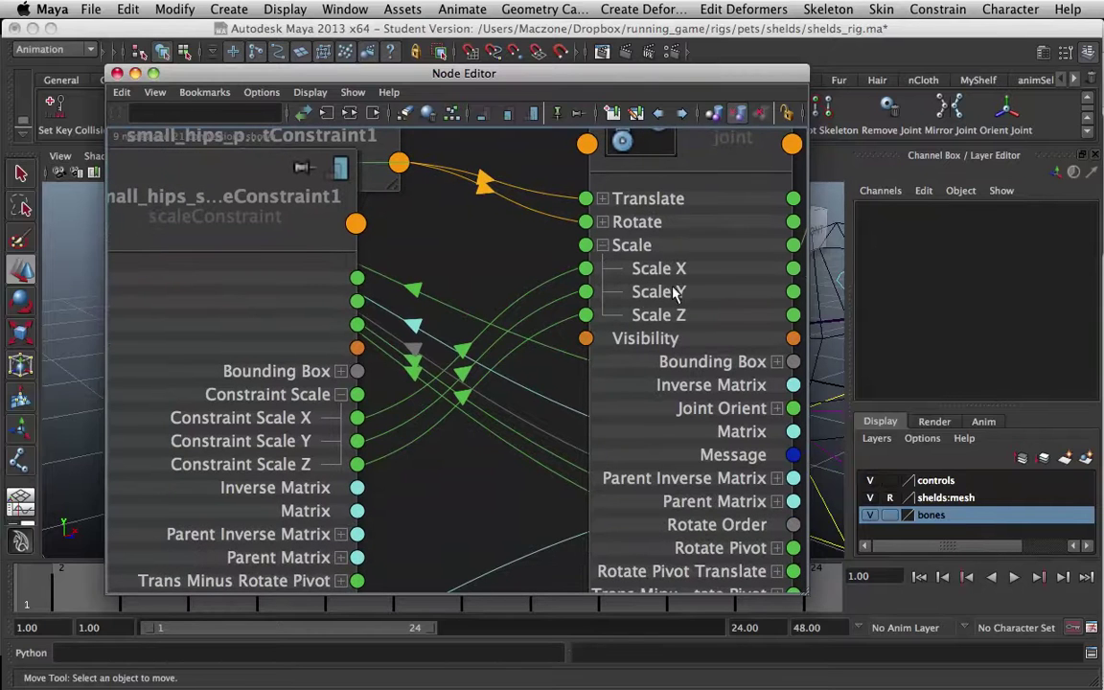
left_click_drag(356, 442, 586, 268)
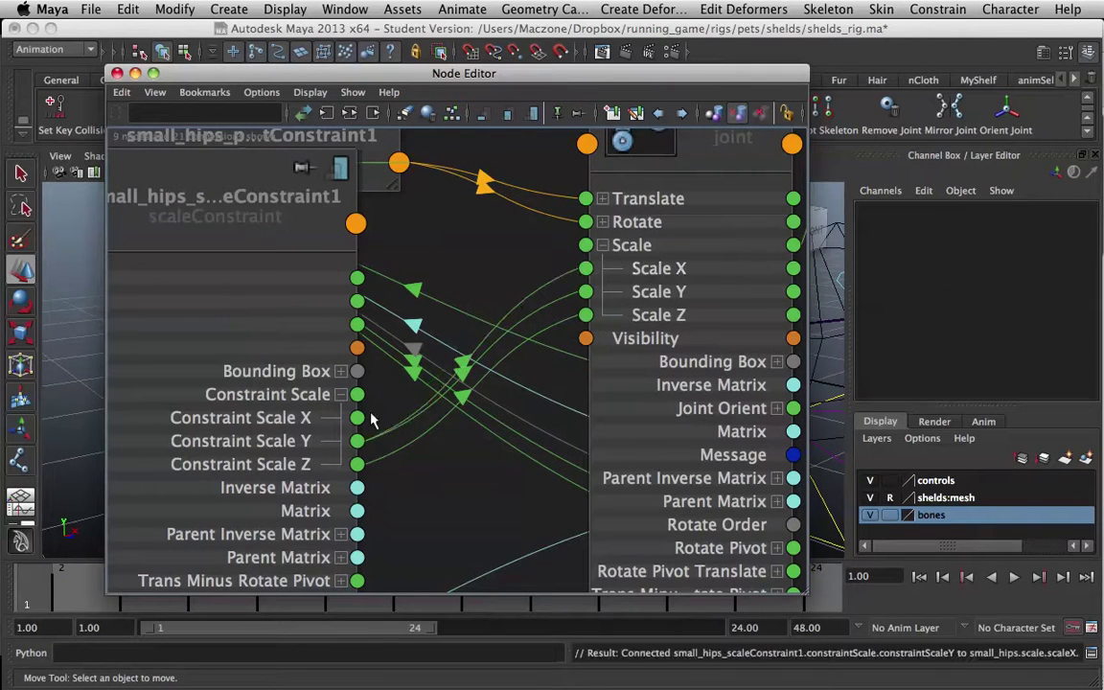
left_click_drag(356, 419, 585, 295)
left_click(116, 74)
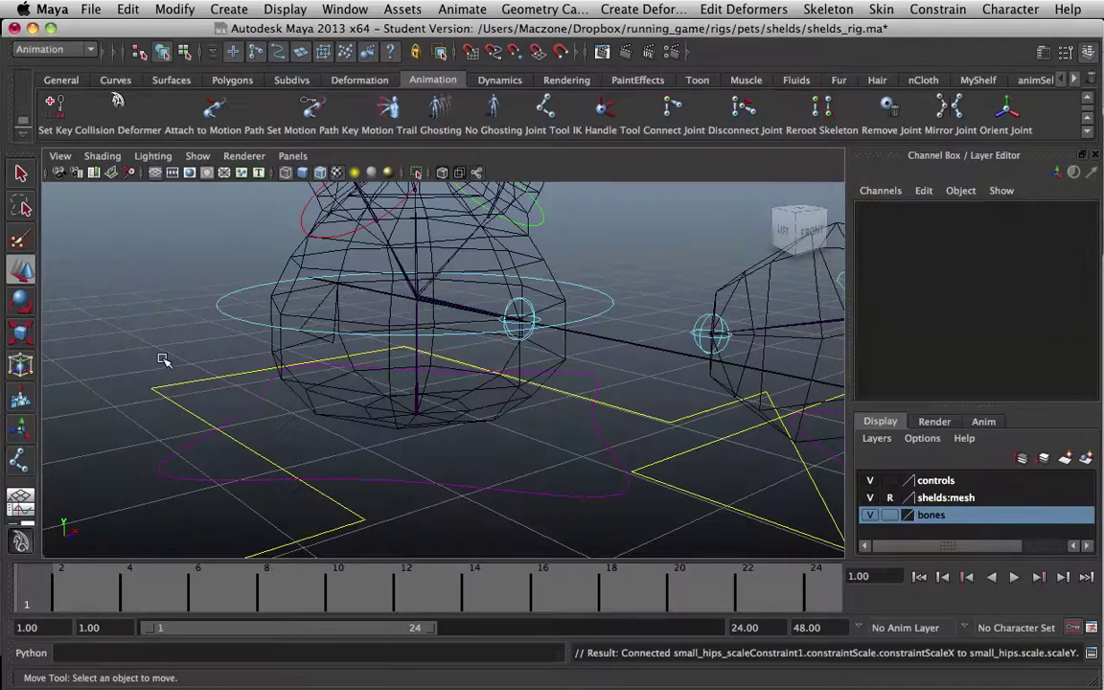
Step: Display the rabbit meshes shaded and select small_hip_ctrl with the Scale tool active
key("5")
scroll(468, 372, "down", 3)
left_click(449, 456)
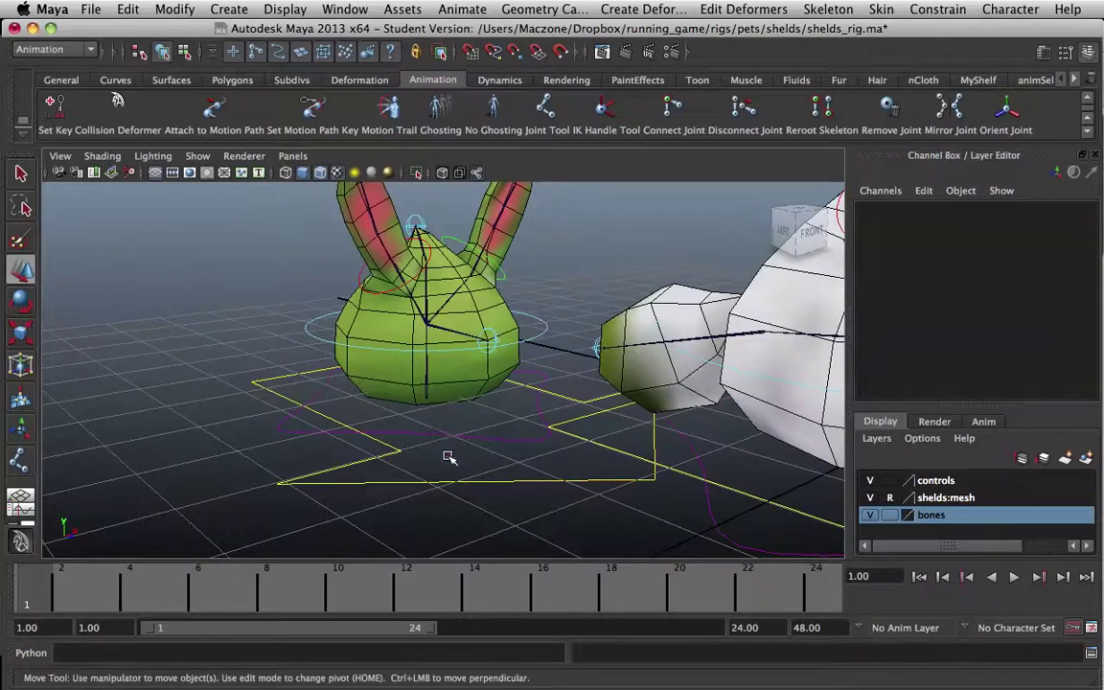
left_click_drag(491, 407, 443, 428, "alt")
key("r")
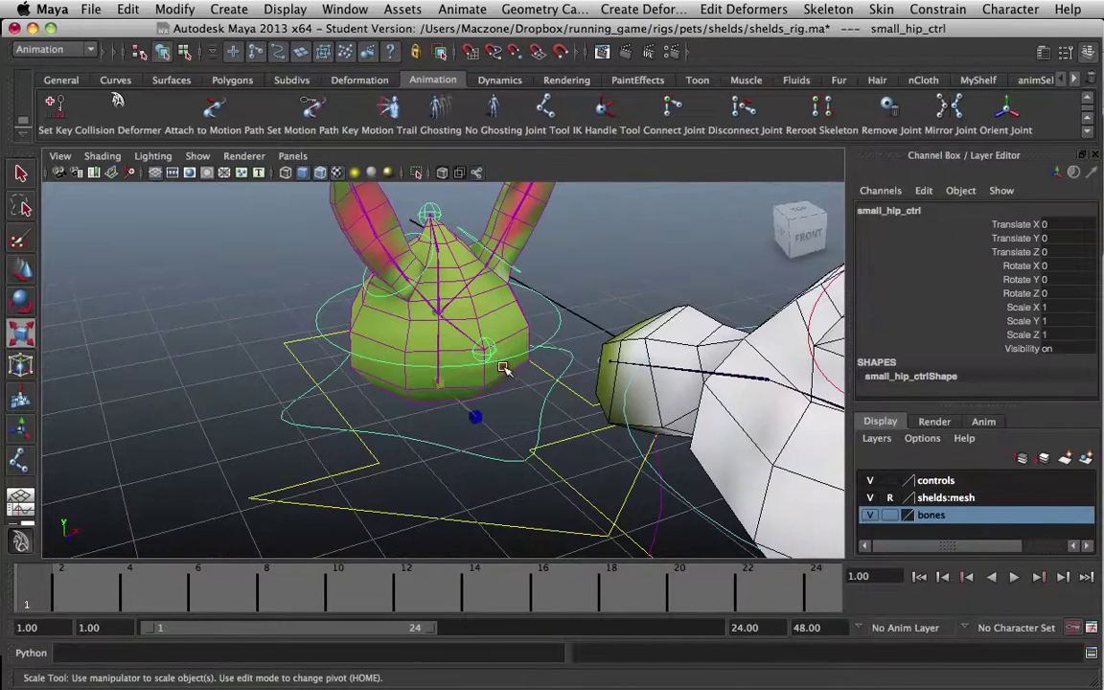
Step: Try scaling small_hip_ctrl to about 1.09 in X, along Y, and to about 1.36 in Z, undoing each scale, and deselect it
left_click_drag(457, 331, 513, 377)
key("z")
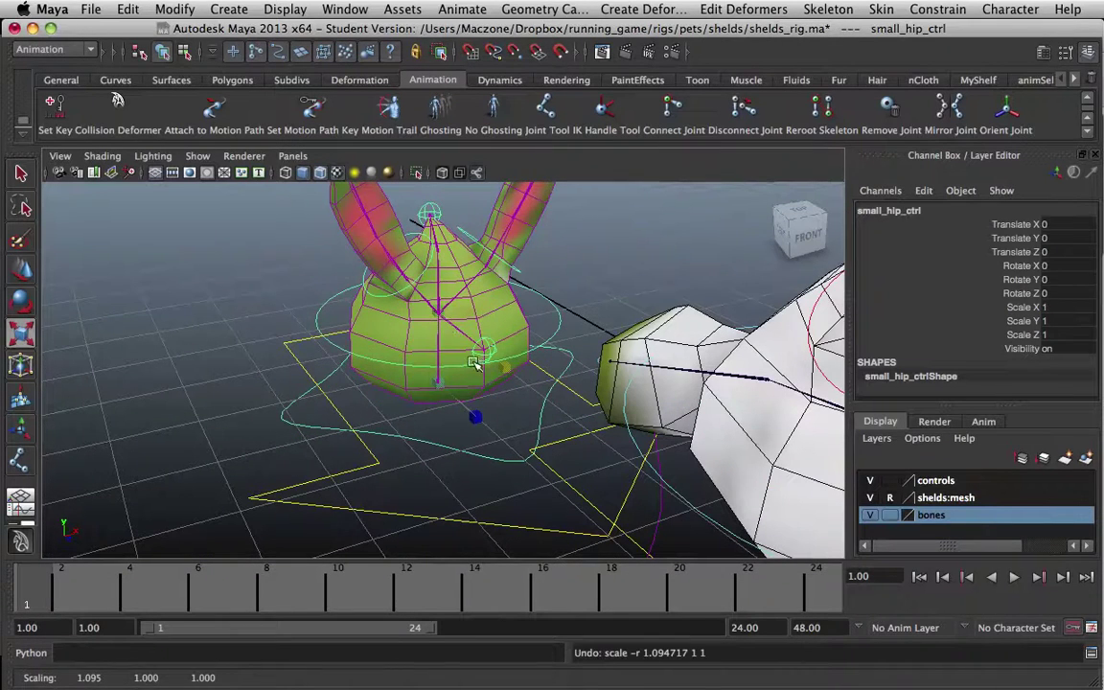
mouse_move(439, 310)
left_mouse_down()
mouse_move(439, 337)
mouse_move(445, 303)
left_mouse_up()
key("z")
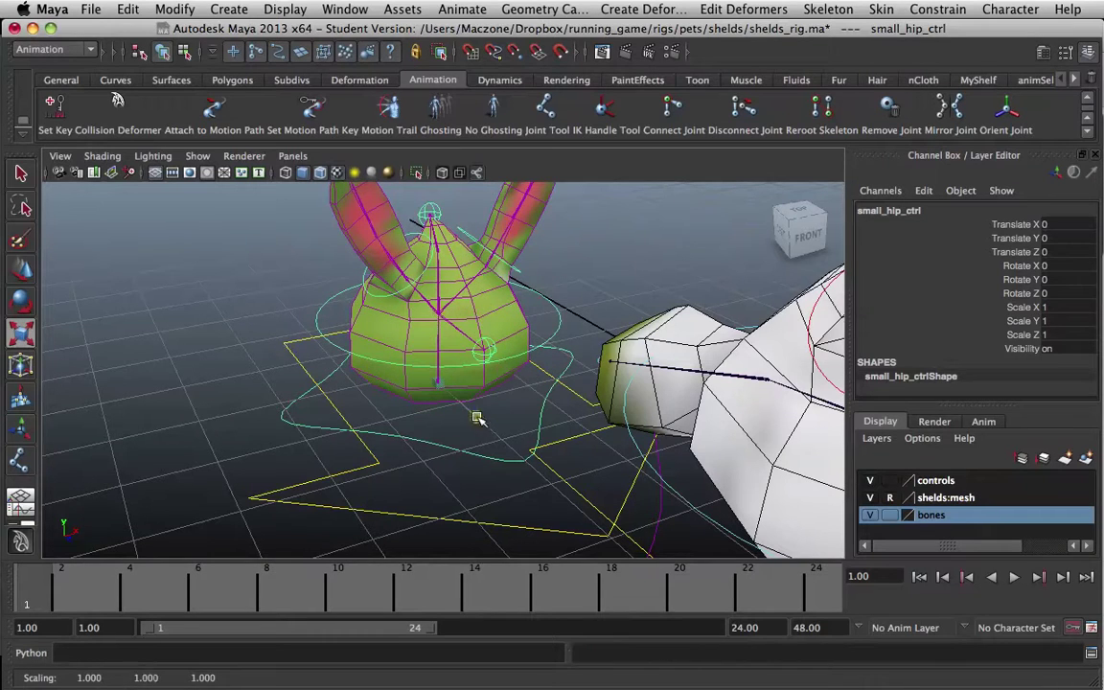
left_click_drag(473, 418, 478, 446)
key("z")
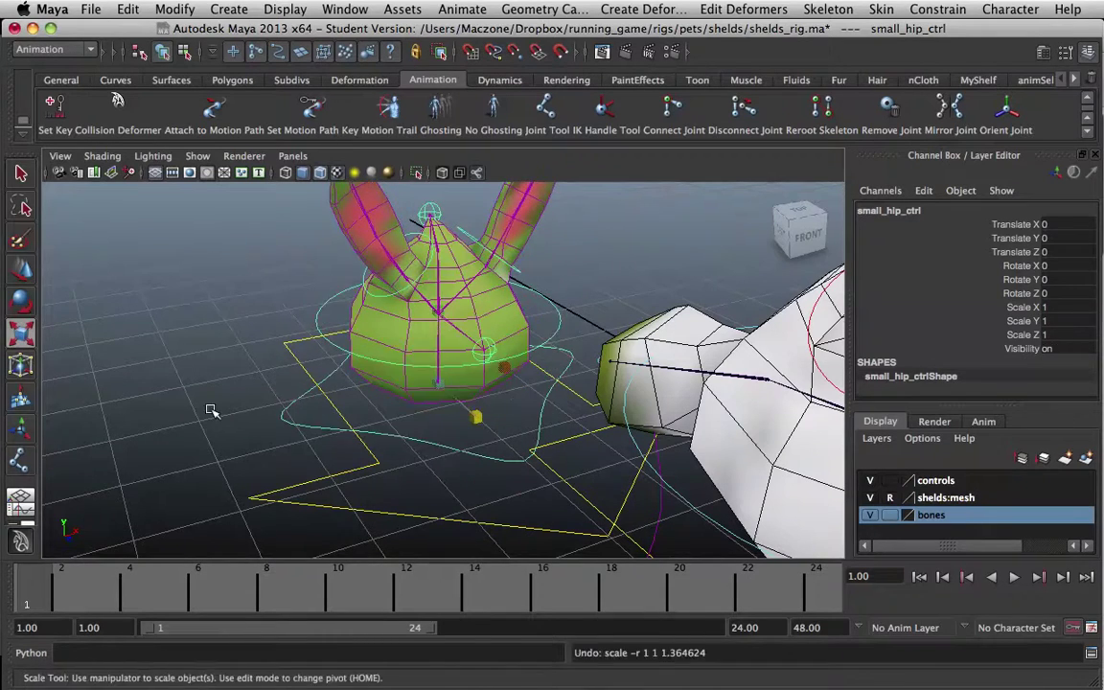
left_click(213, 411)
left_click_drag(257, 408, 299, 382, "alt")
middle_click_drag(406, 379, 331, 414, "alt")
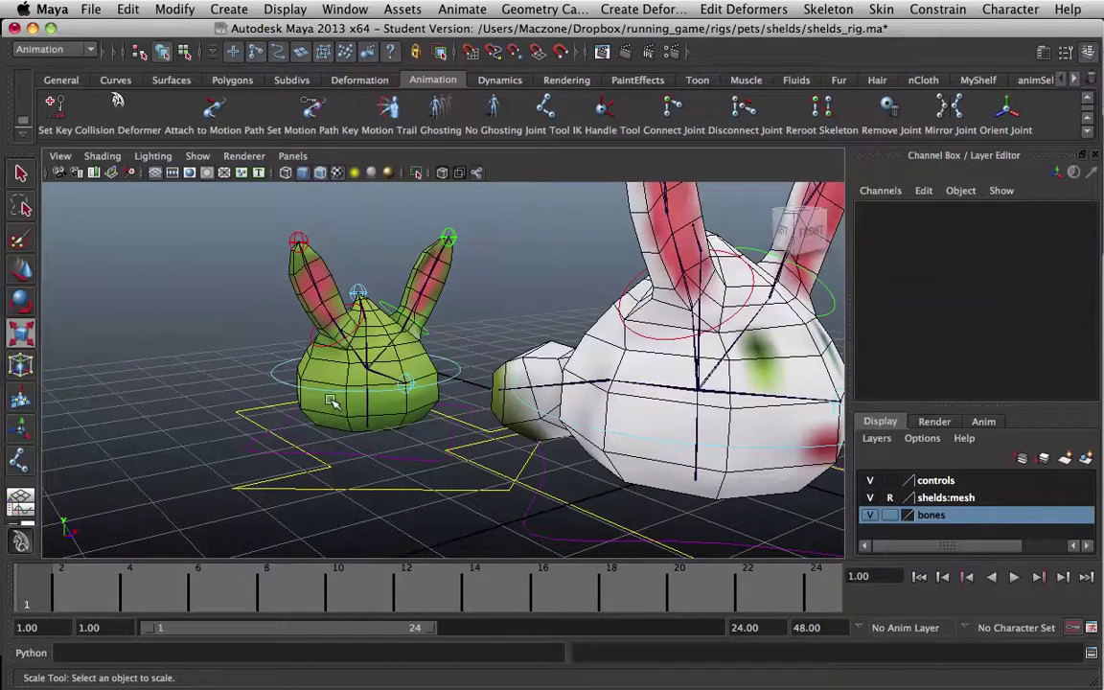
left_click(365, 458)
left_click(201, 434)
key("super+Tab")
key("super+Tab")
key("super+Tab")
key("super+Tab")
key("super+Tab")
key("super+Tab")
key("super+Tab")
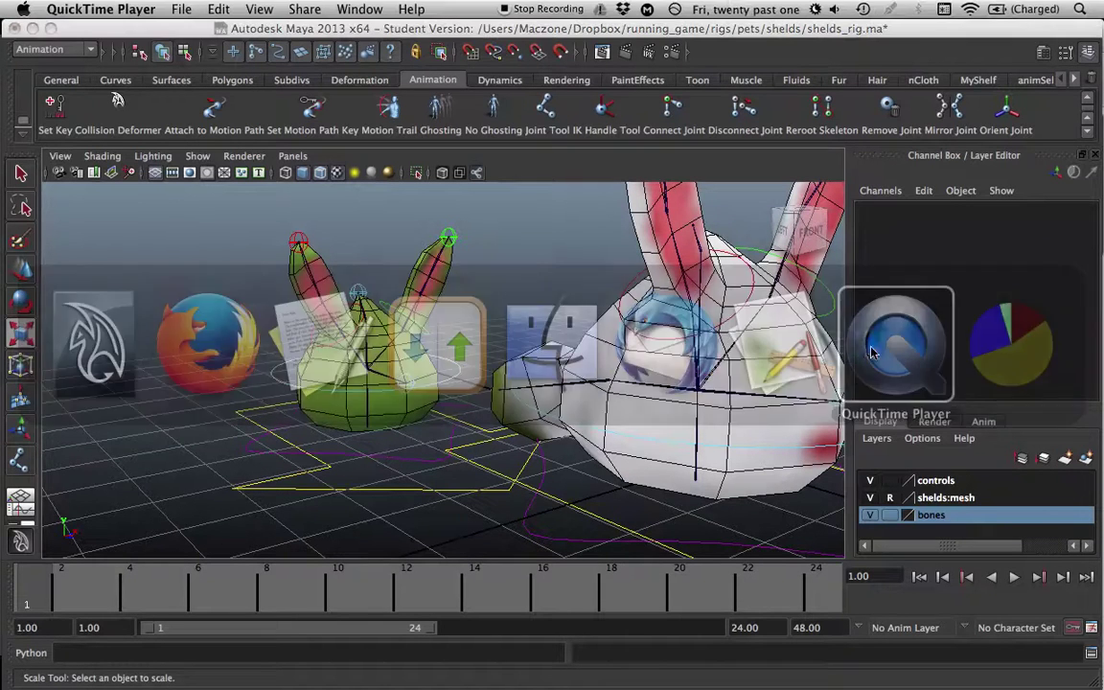